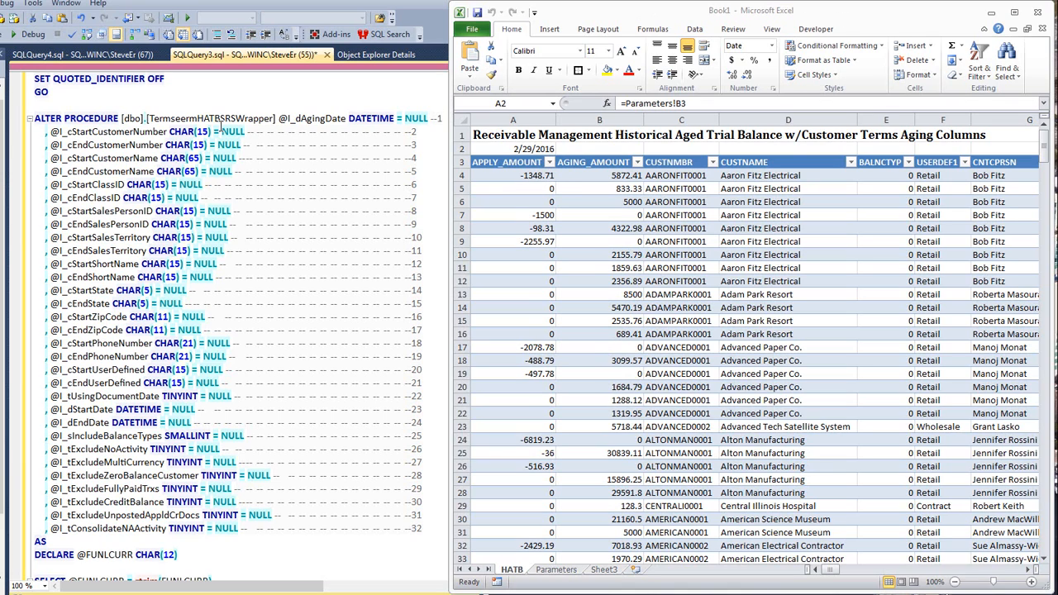
Highlight the stored procedure name TermseermHATBSRSWrapper in the query and open the workbook's Parameters sheet.
drag(148, 119, 275, 119)
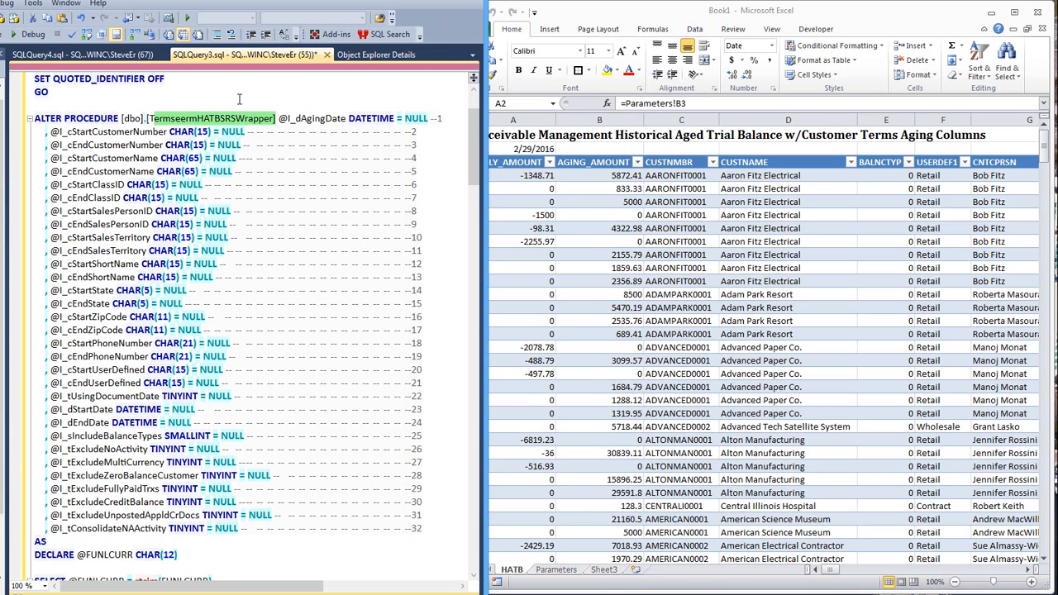
click(818, 14)
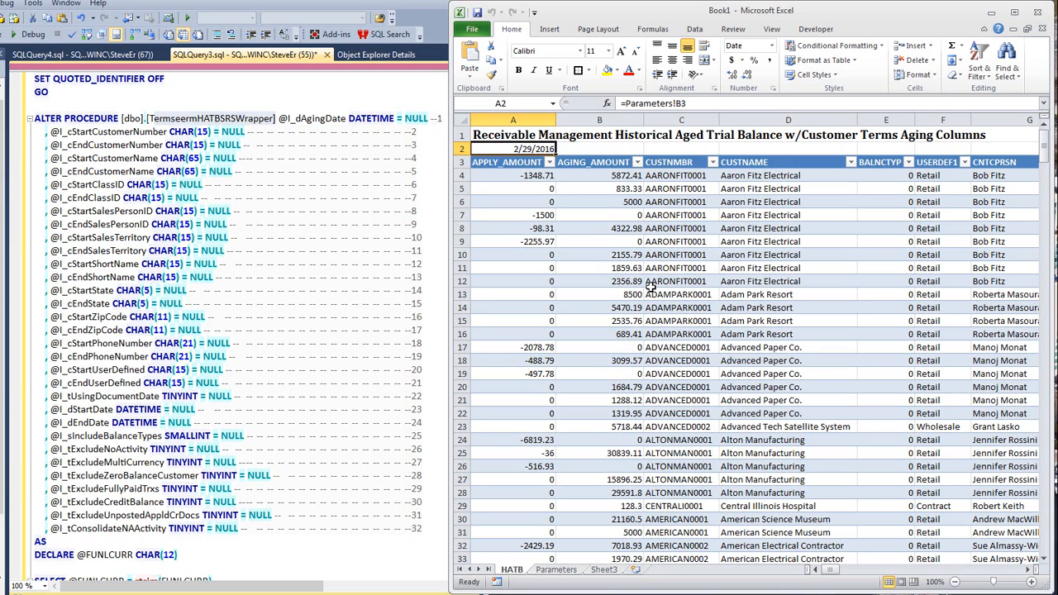
click(565, 574)
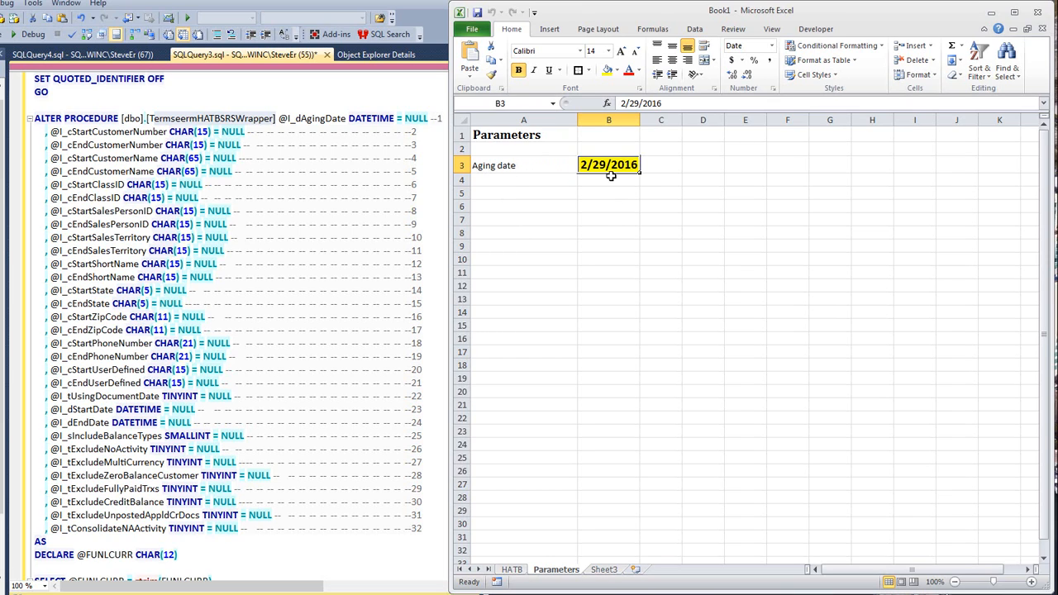
Enter the labels Customer Number, Customer Name and Class ID in cells A5 to A7 of the Parameters sheet.
click(512, 194)
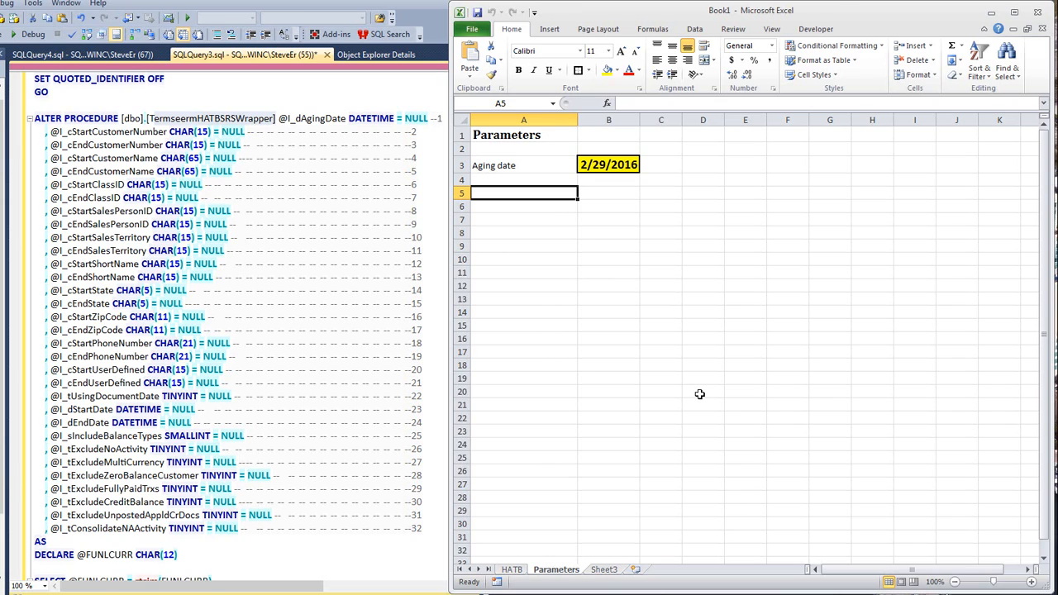
text(Customer)
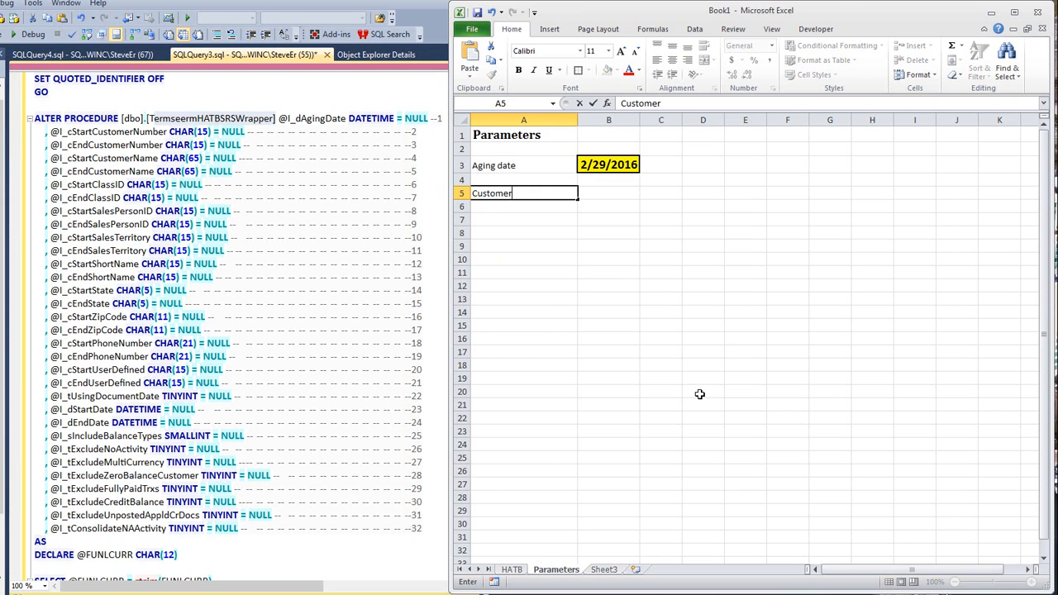
text( Number)
key(Return)
text(C)
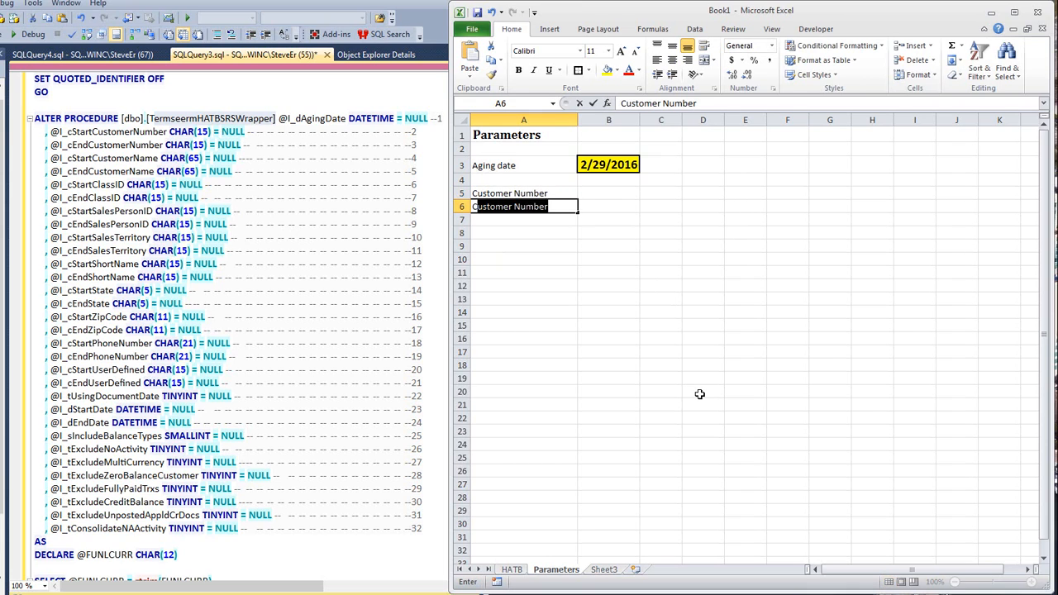
text(ustomer Name)
key(Return)
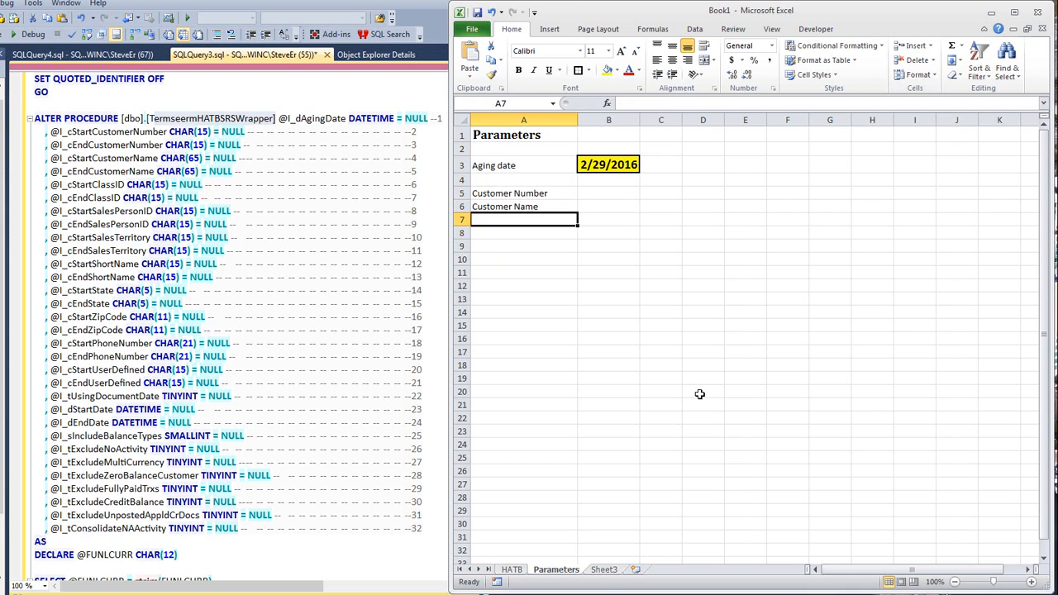
text(Class ID)
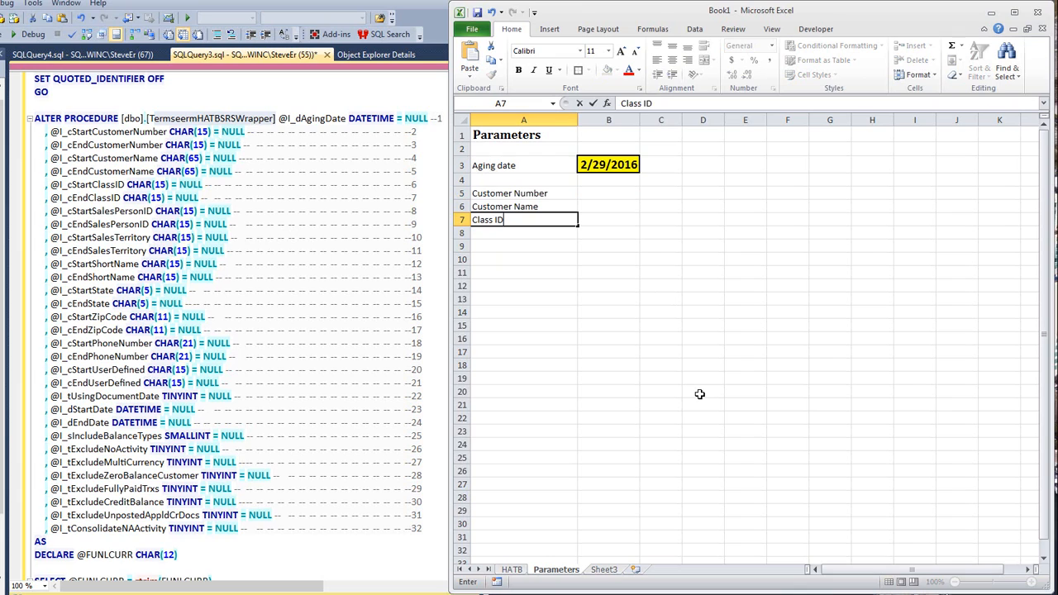
key(Return)
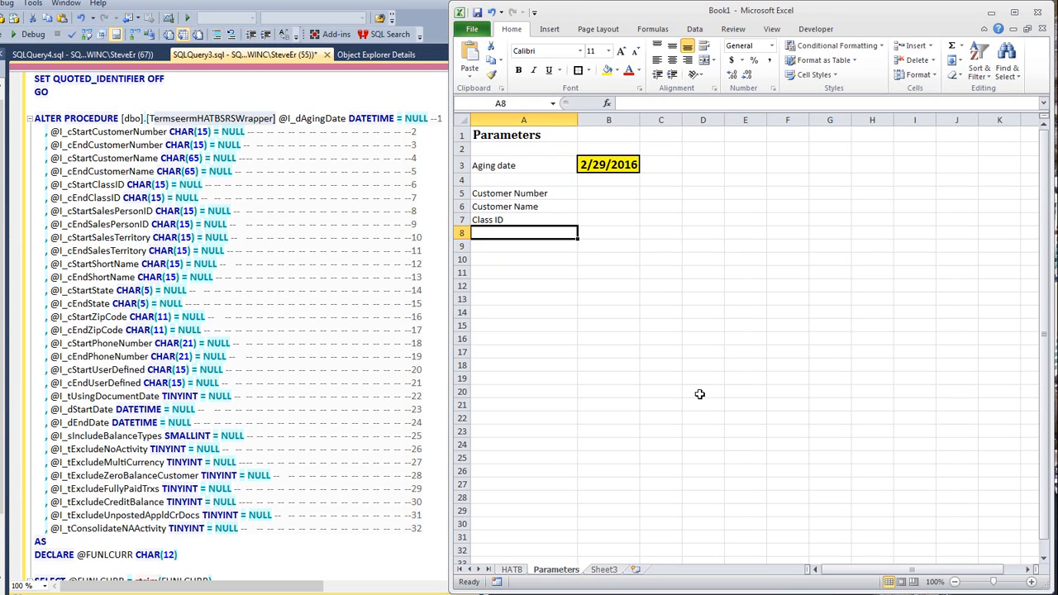
Paste parameter labels into A5:A15: Customer Number, Customer Name, Class ID, Salesperson ID, Sales Territory, Short Name, State, Zip Code, Phone Number, User Defined, Transaction Date.
key(alt+Tab)
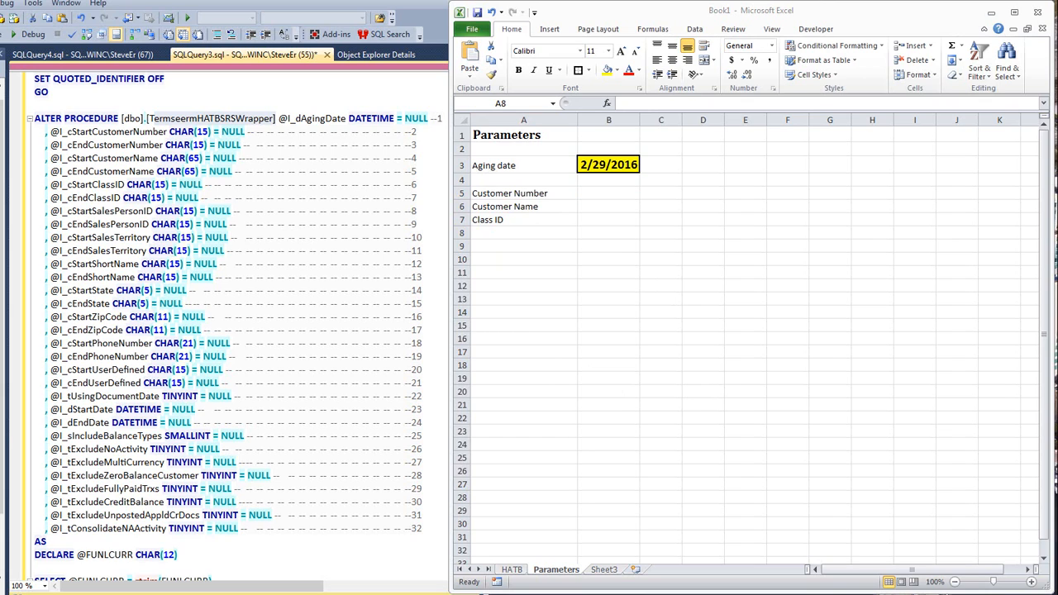
click(529, 195)
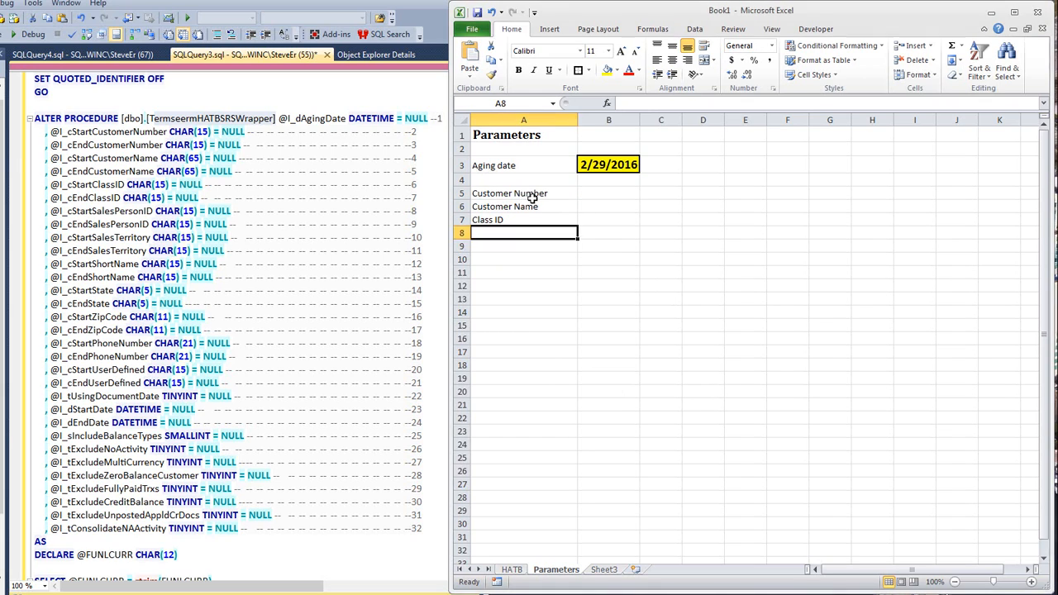
click(512, 192)
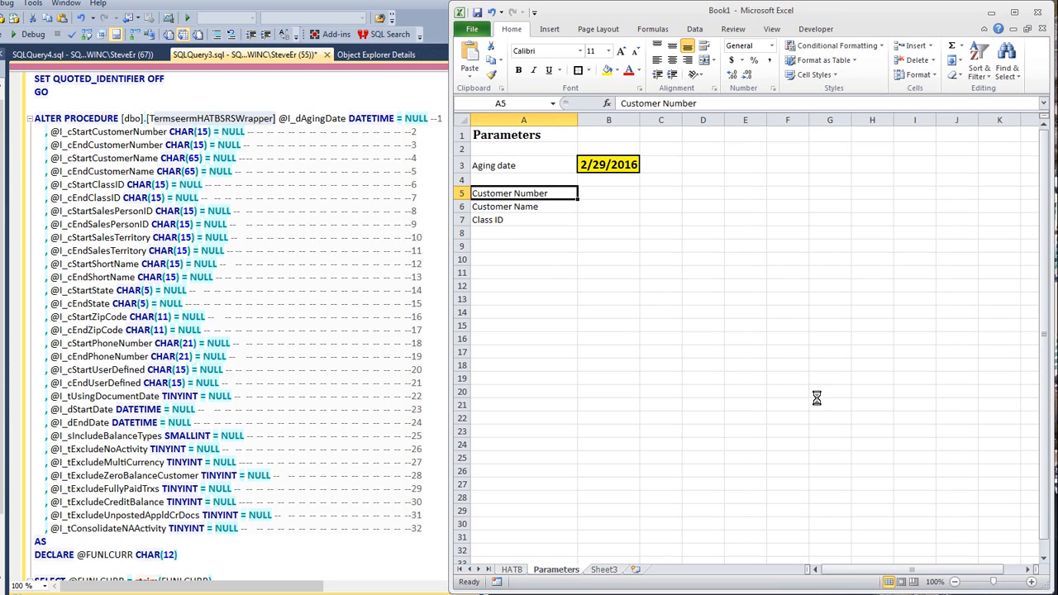
text(Customer Number Customer Name Class ID Salesperson ID Sales Territory Short Name State Zip Code Phone Number User Defined Transaction Date)
click(505, 339)
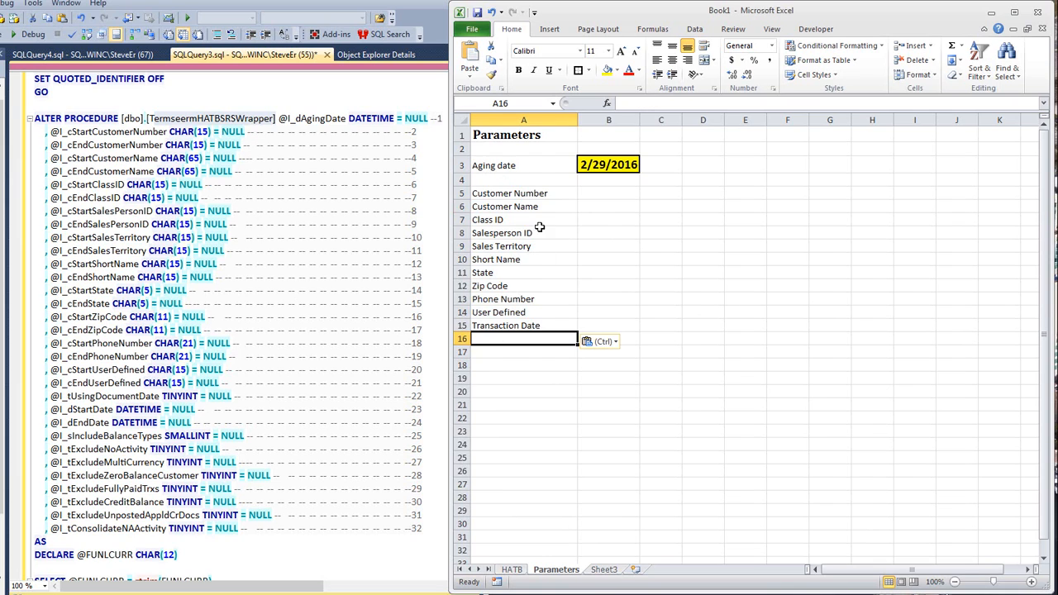
click(510, 326)
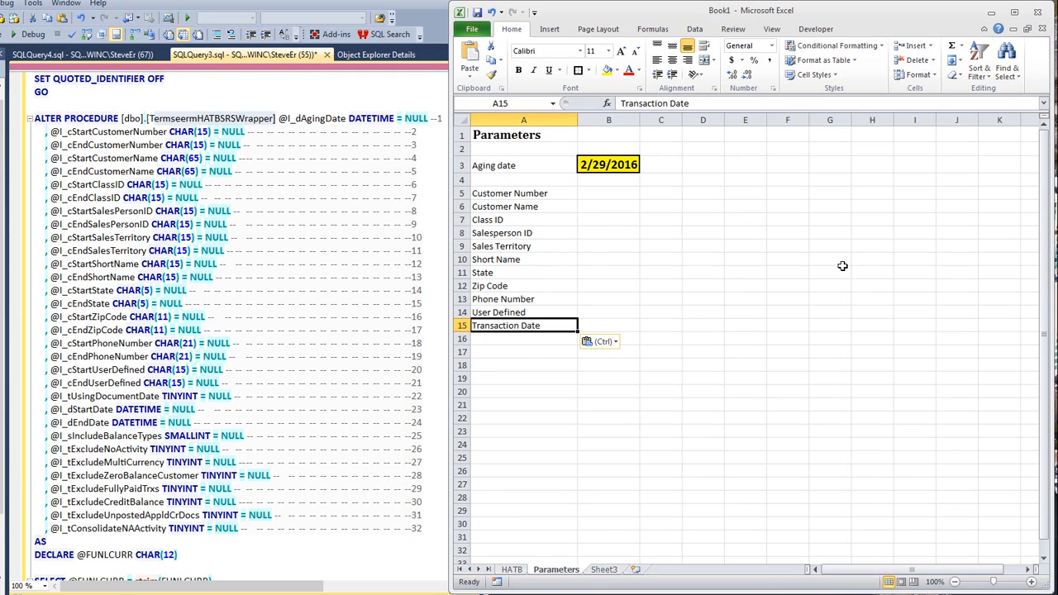
Move the parameter labels from Customer Number to Transaction Date down one row, into A6:A16.
drag(517, 193, 548, 213)
key(shift+Down)
key(shift+Down)
key(shift+Down)
key(shift+Down)
key(shift+Down)
key(shift+Down)
key(shift+Down)
key(shift+Down)
key(shift+Down)
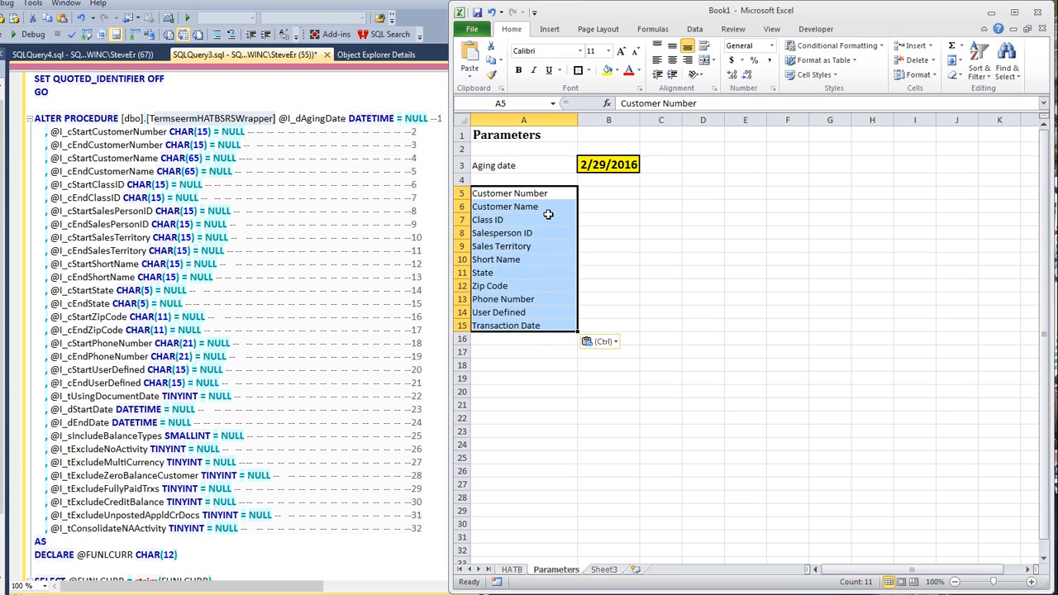
key(ctrl+x)
click(548, 212)
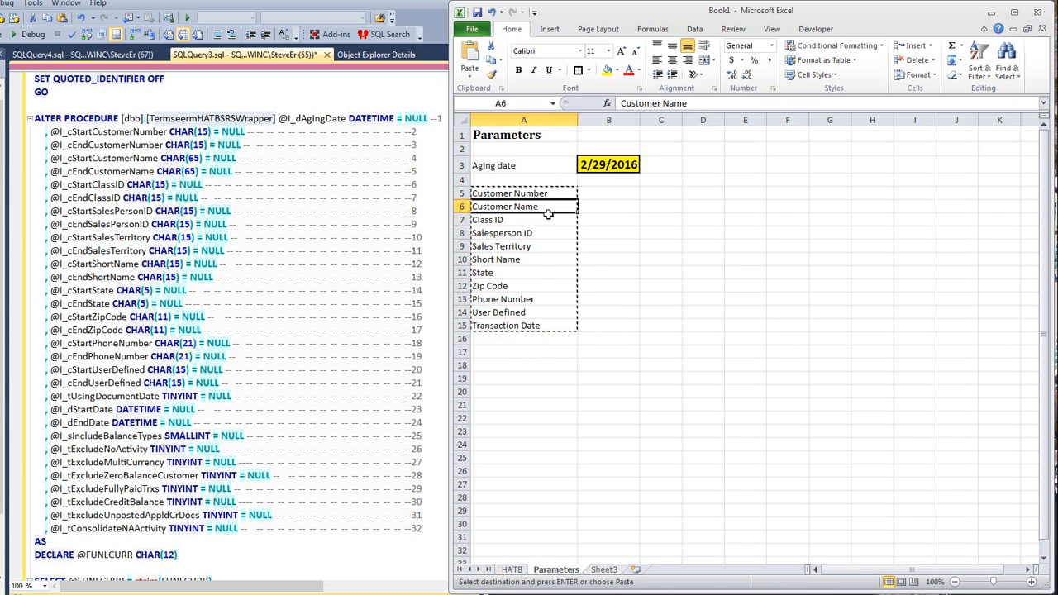
key(ctrl+v)
Add the column headings Start in B5 and End in C5, and widen column C.
key(Right)
text(Start)
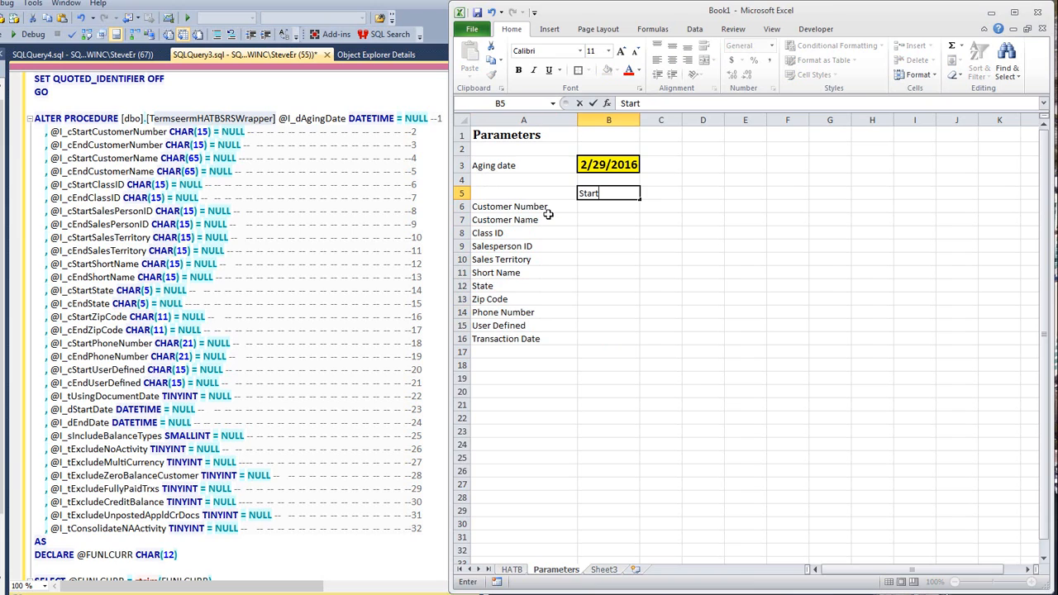
key(Right)
text(End)
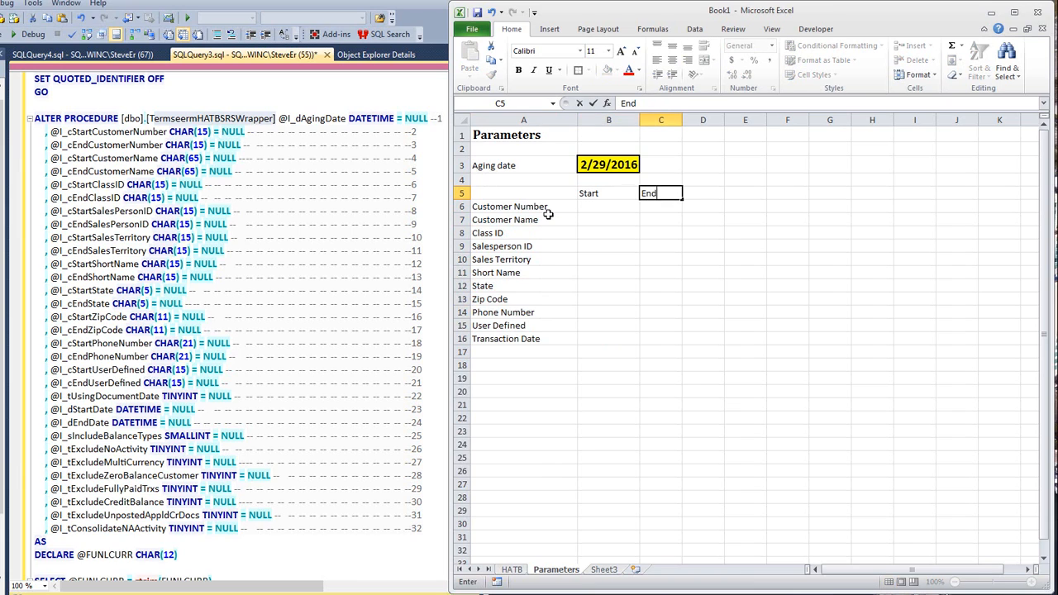
key(Return)
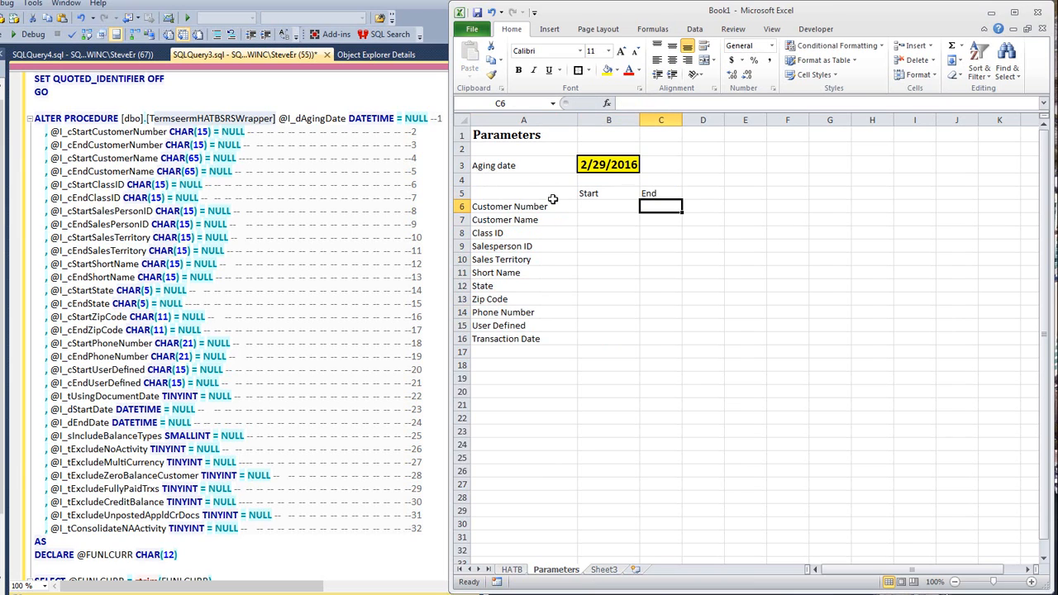
drag(683, 121, 705, 121)
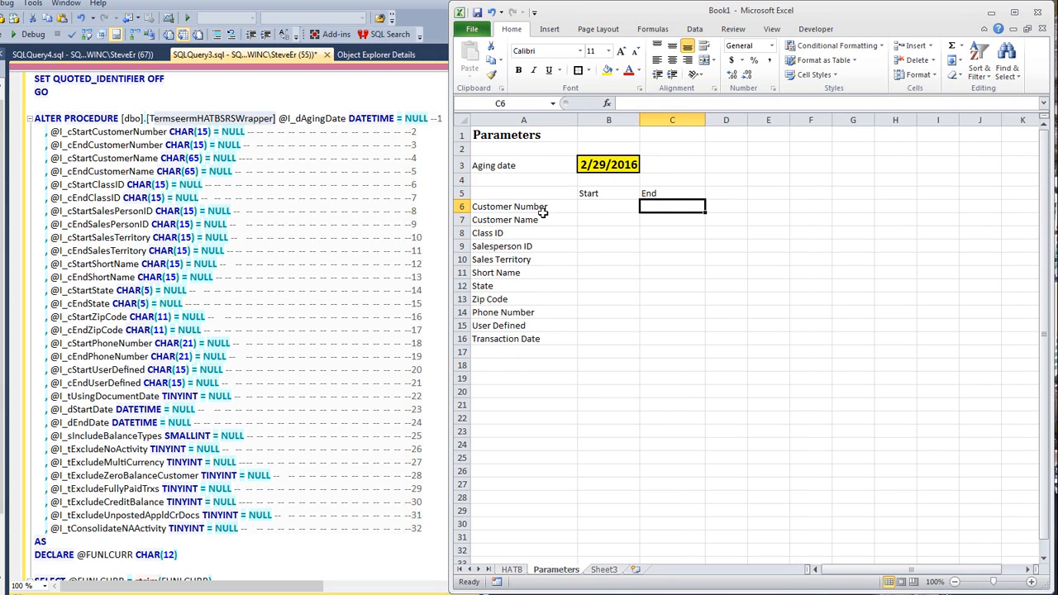
Enter the field lengths in column D: 15 chars for Customer Number, 65 chars for Customer Name and 15 chars for Class ID.
click(732, 204)
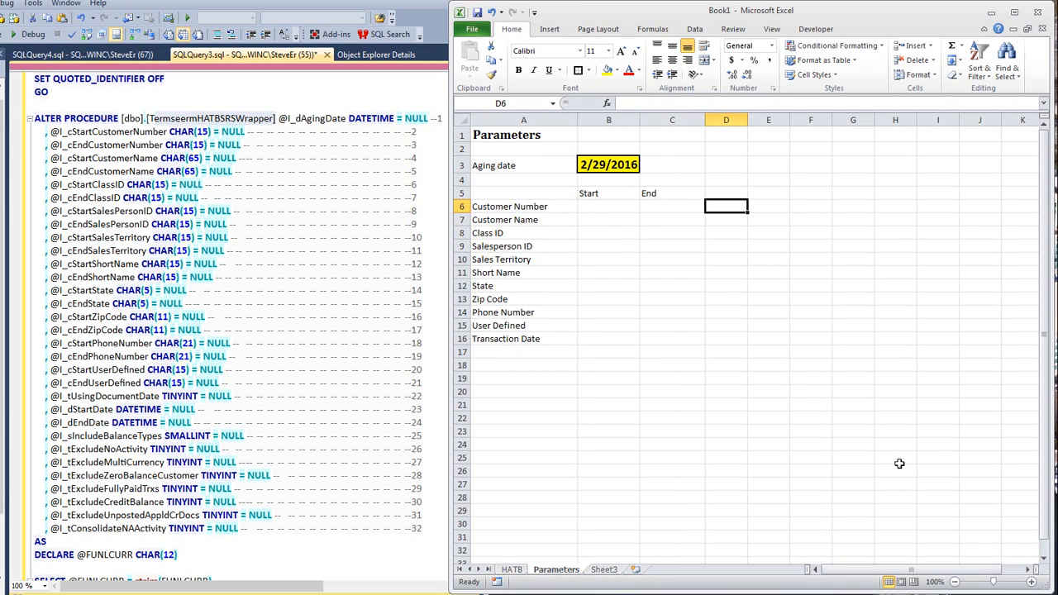
text(15 chars)
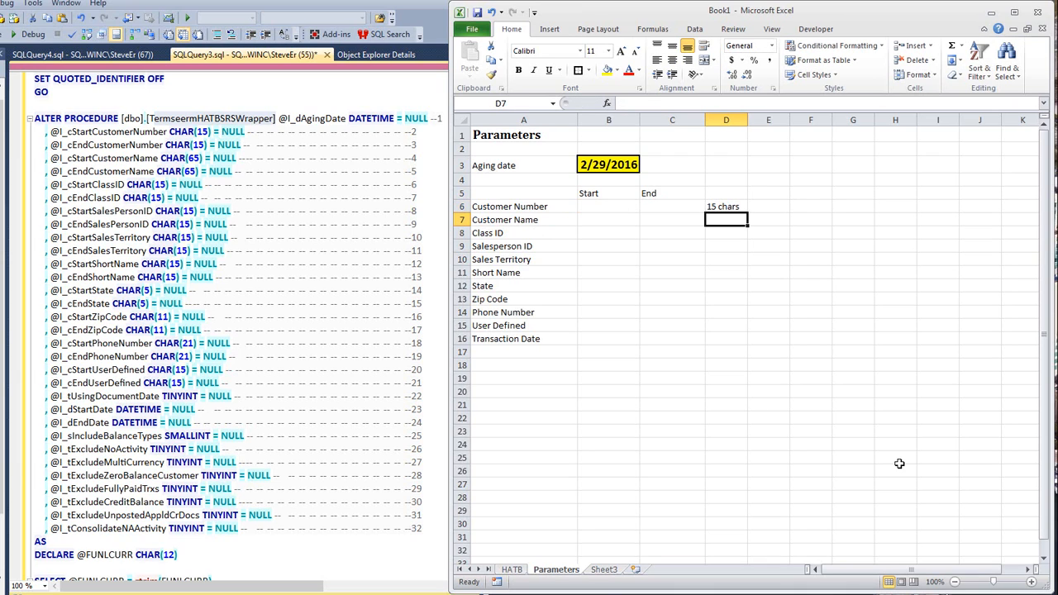
click(733, 209)
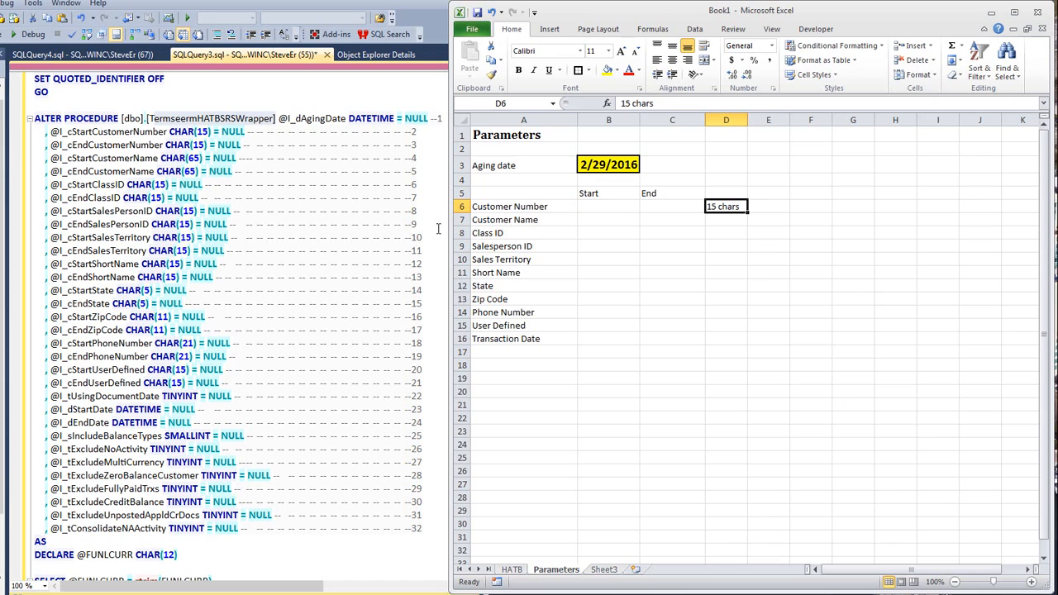
click(735, 222)
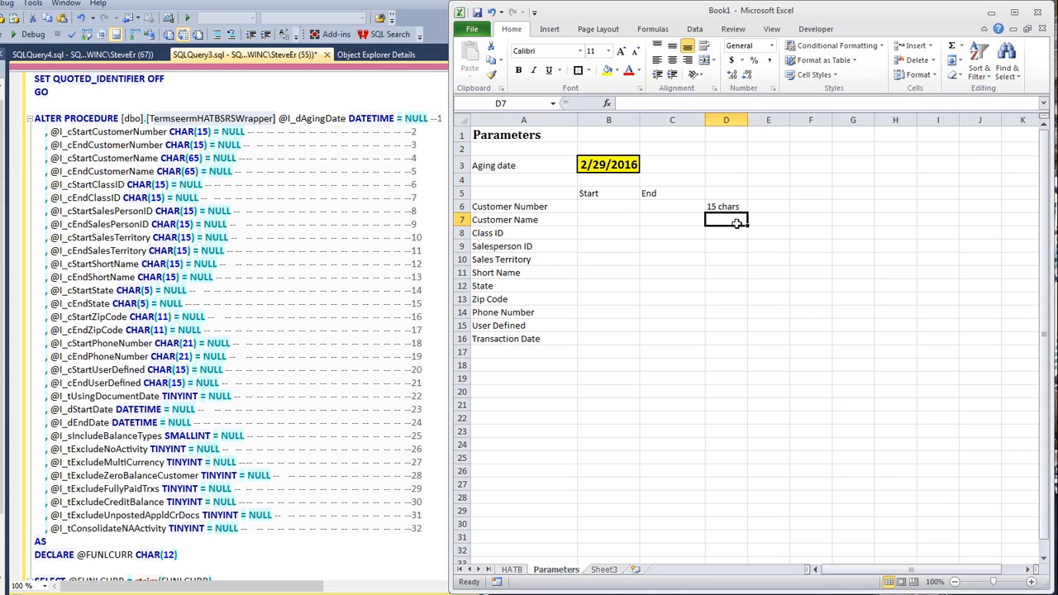
text(65 chars)
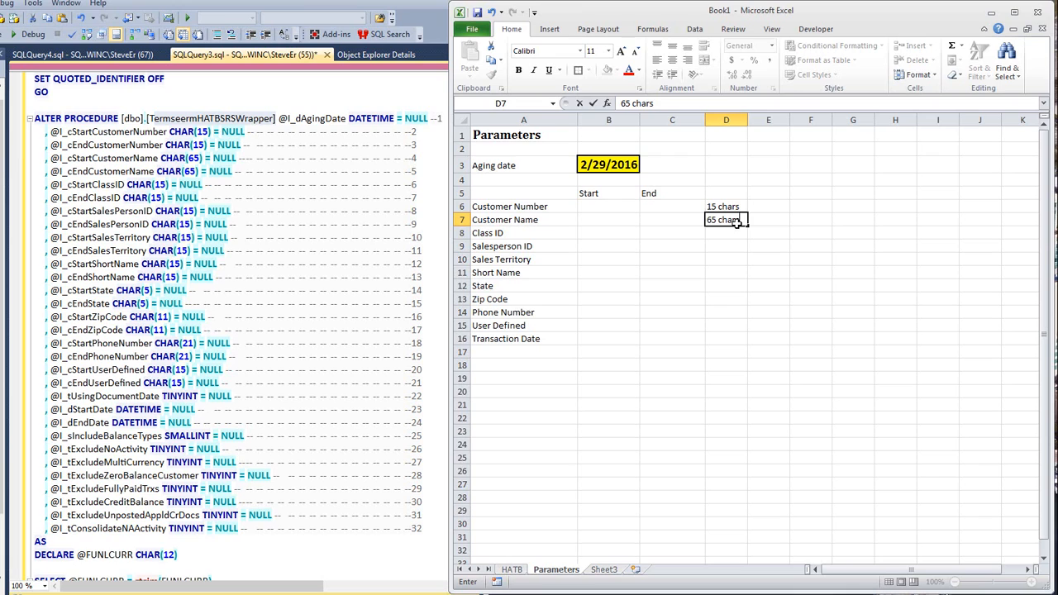
key(Return)
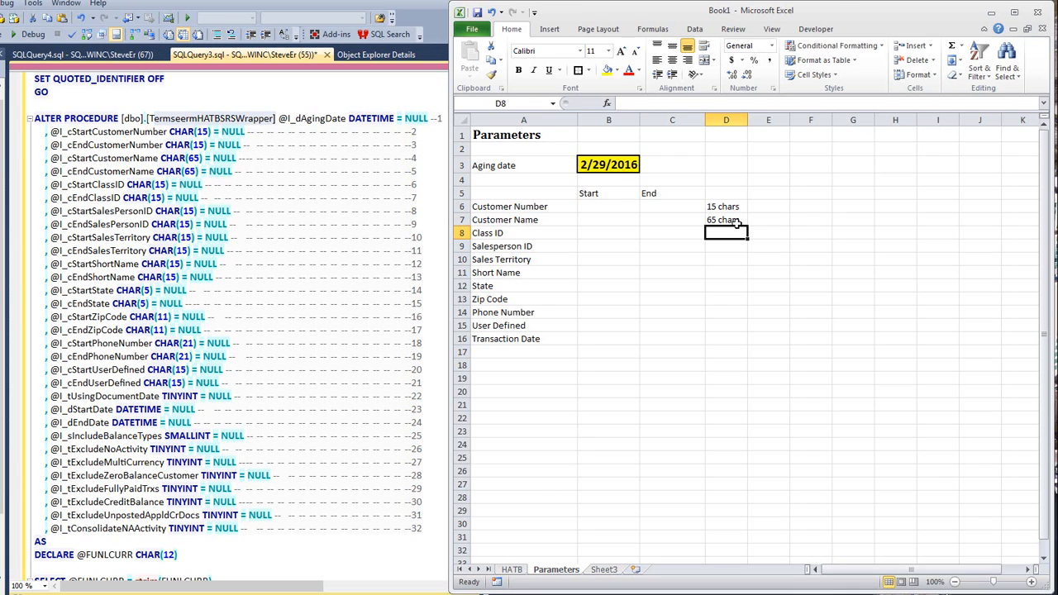
text(15 chars)
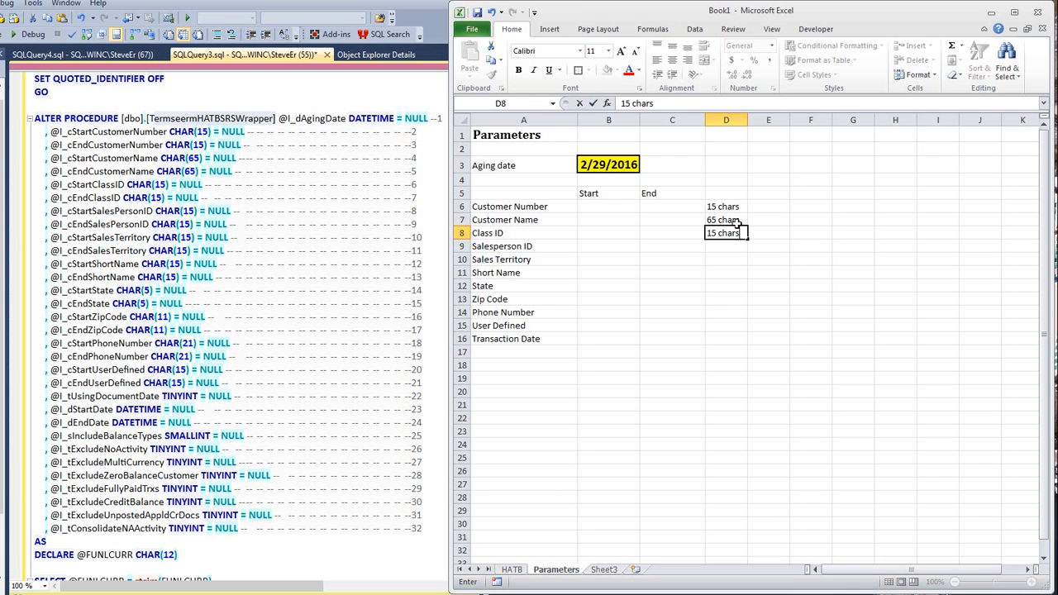
key(Return)
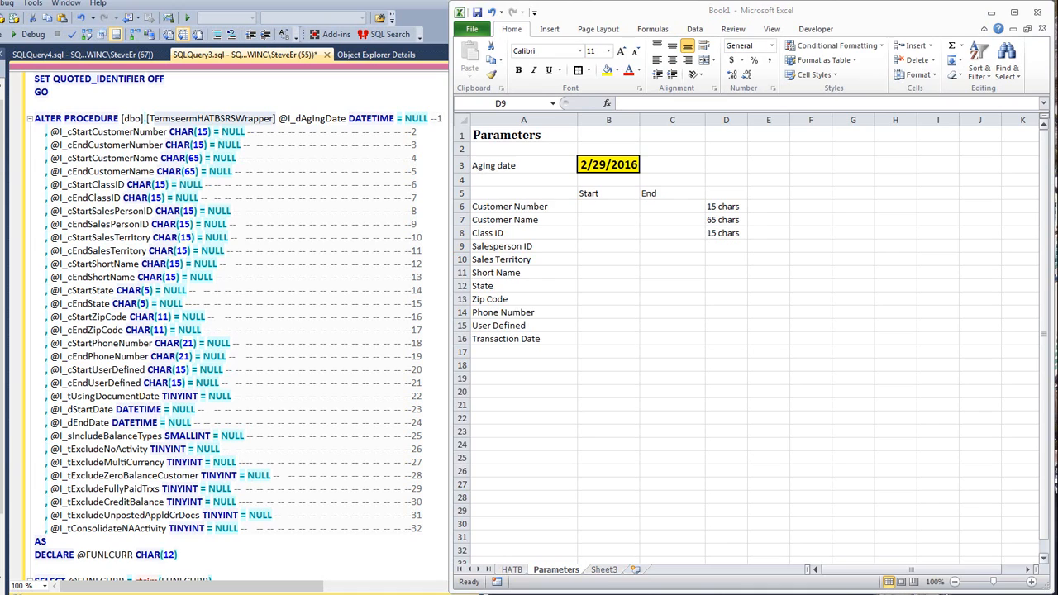
Paste the field lengths into D6:D15: 15, 65, 15, 15, 15, 15, 5, 11, 21 and 15 chars.
double_click(717, 206)
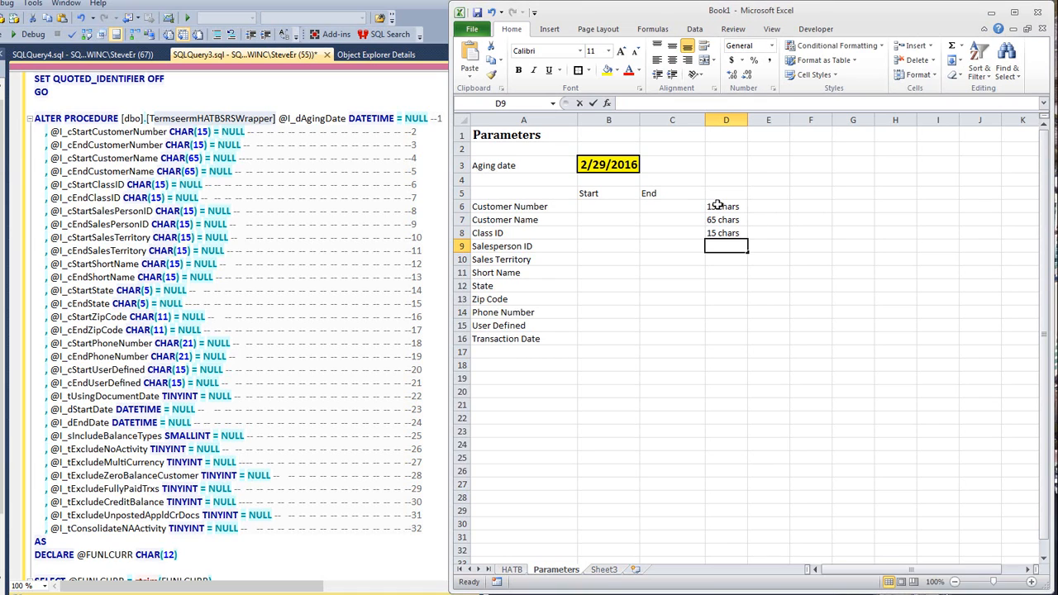
click(741, 210)
key(ctrl+v)
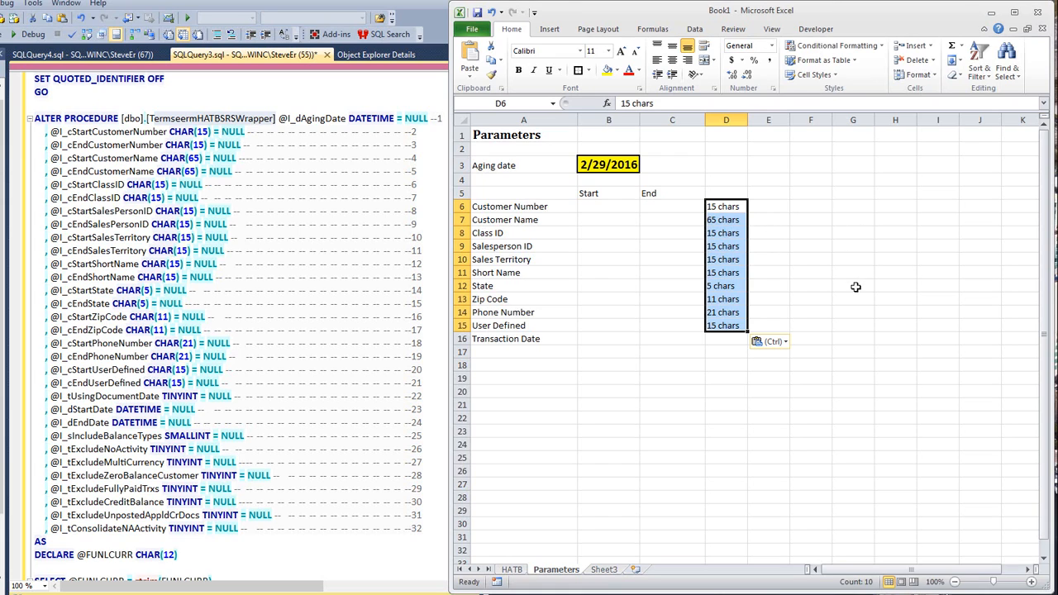
click(825, 287)
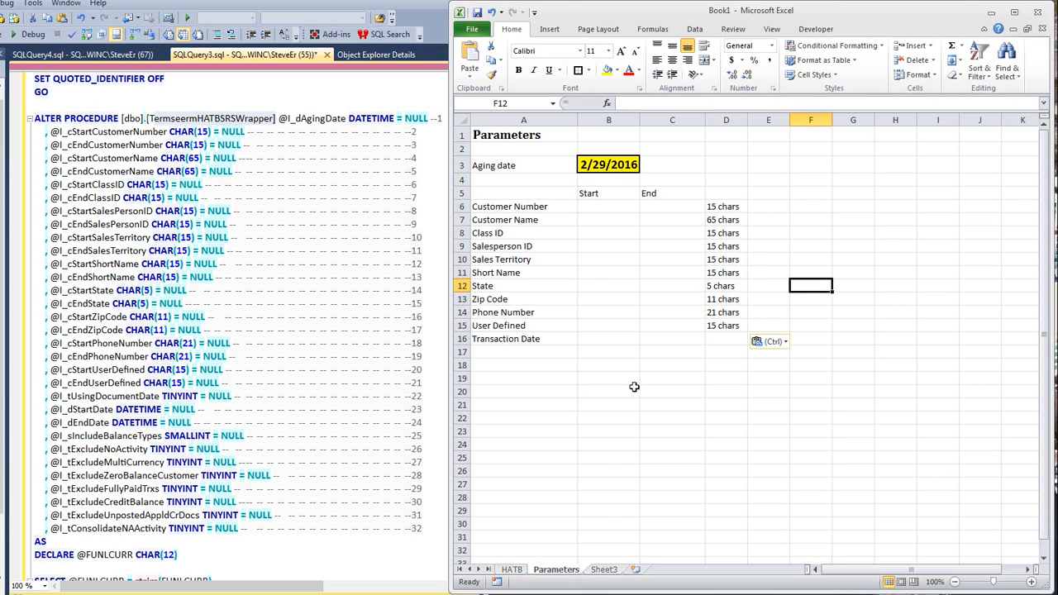
Paste the note "(Same as Aging Date)" into D16 beside Transaction Date and fit column D to its contents.
click(732, 339)
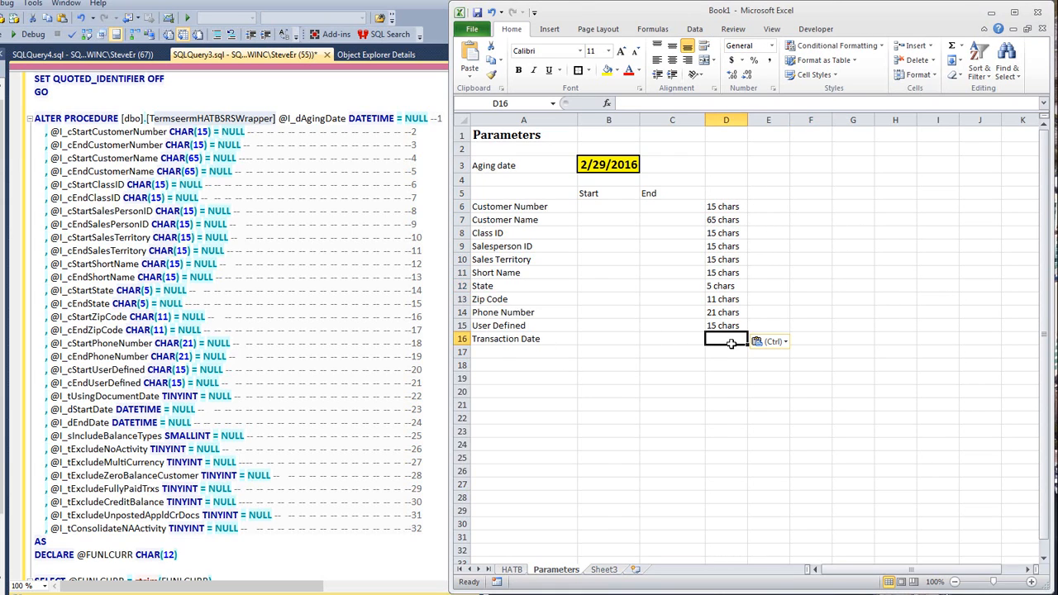
key(alt+Tab)
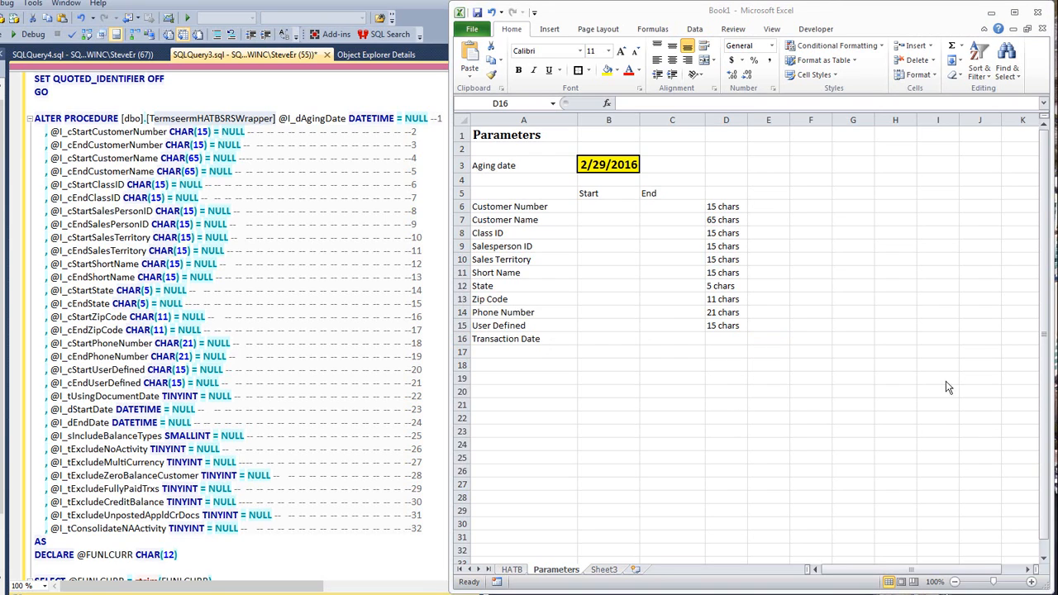
click(718, 339)
key(ctrl+v)
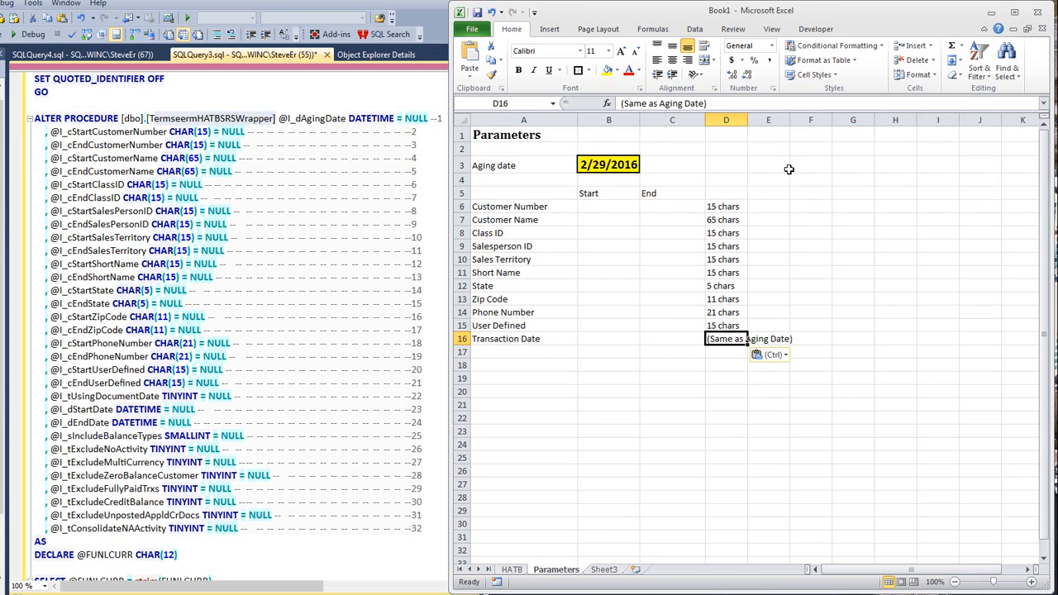
double_click(747, 119)
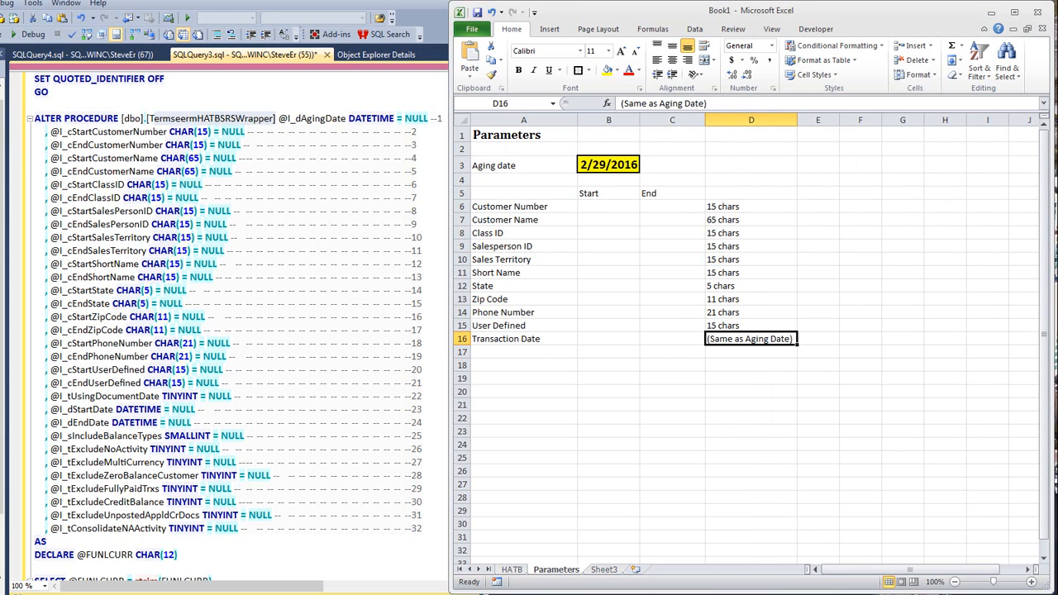
Enter the label "Date type to Age by" in A18, leaving a blank row below Transaction Date.
click(664, 340)
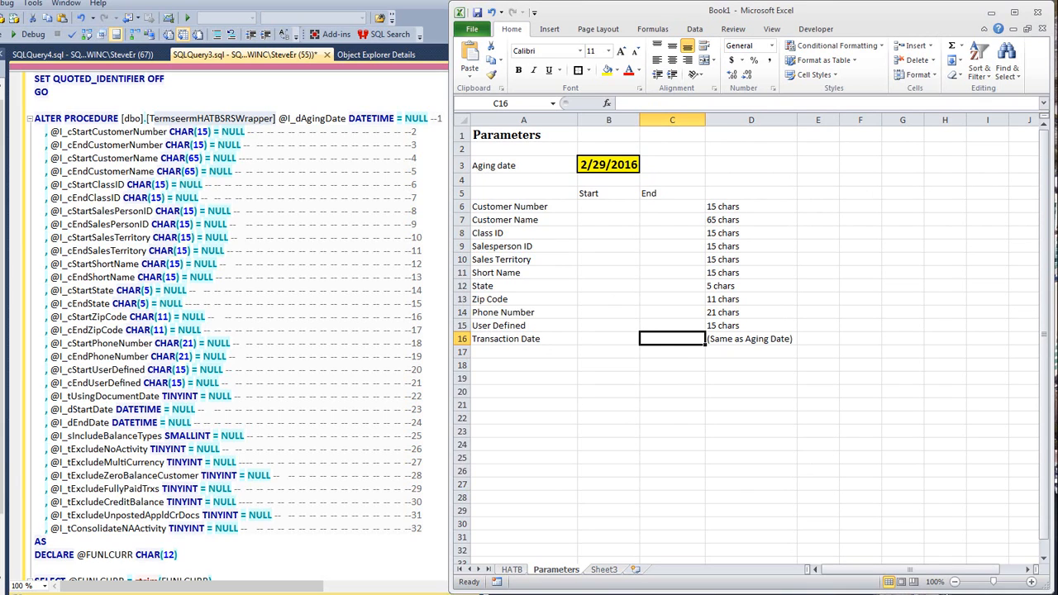
click(509, 365)
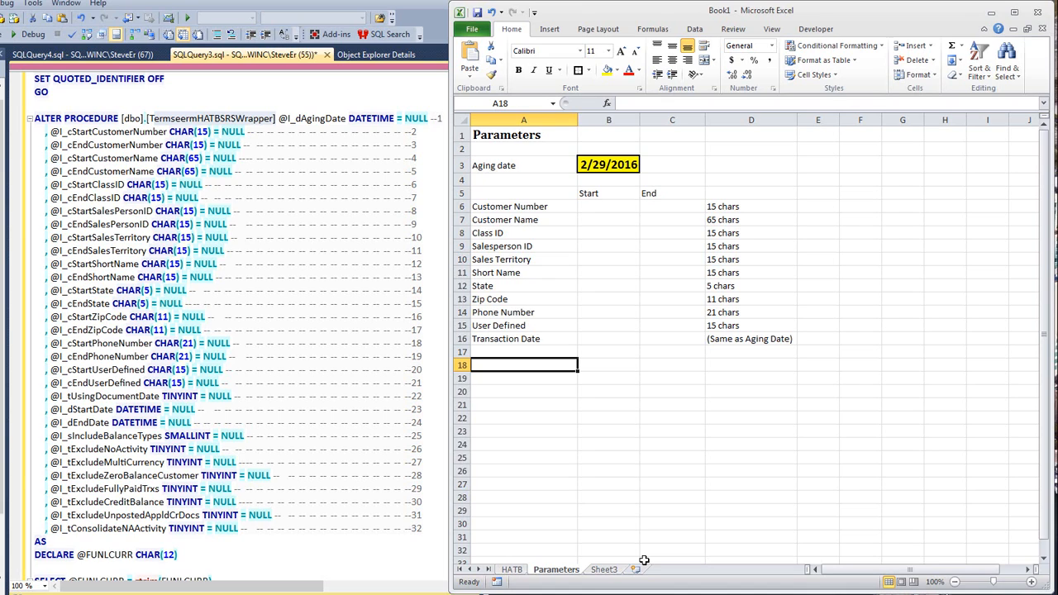
text(Date )
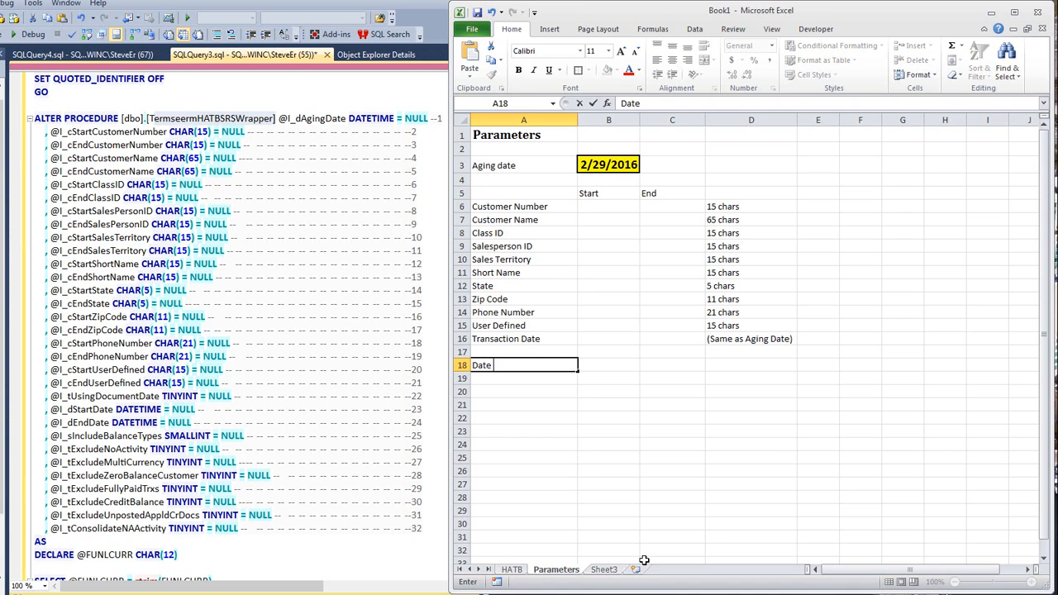
text(to Age by)
key(ctrl+Return)
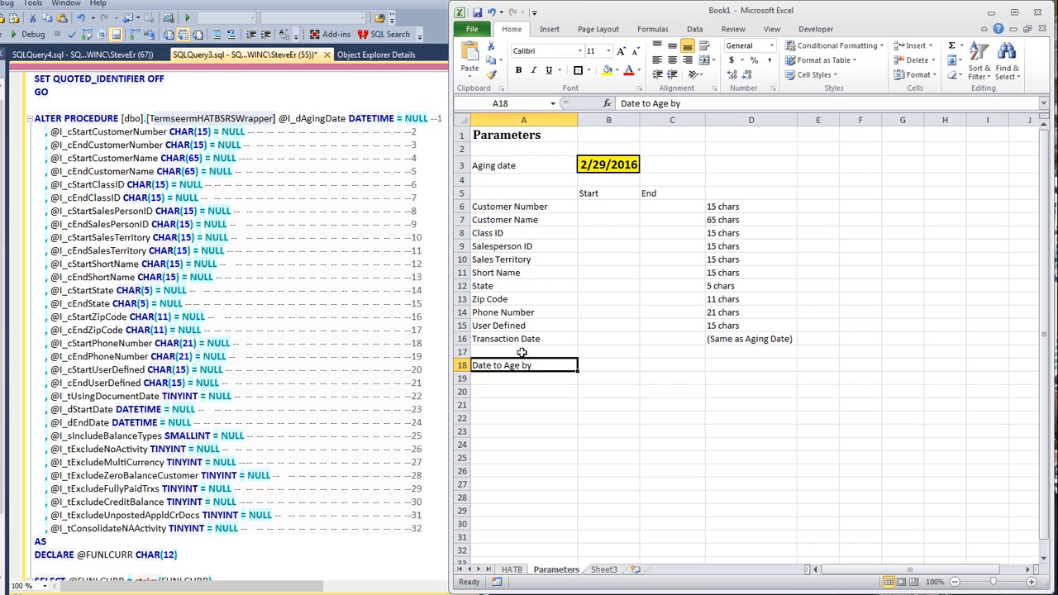
key(F2)
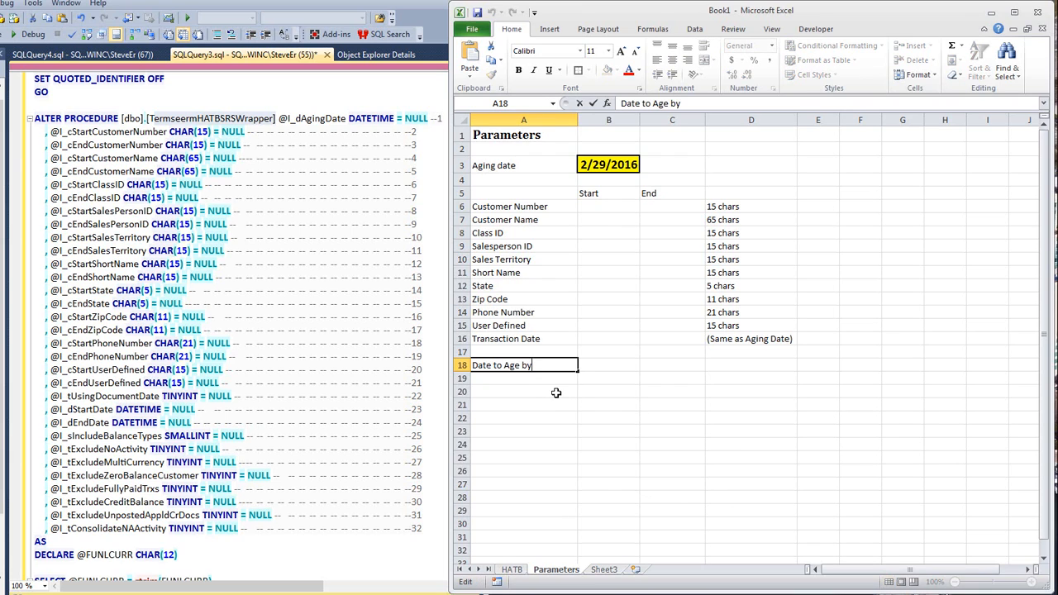
text(type)
key(Return)
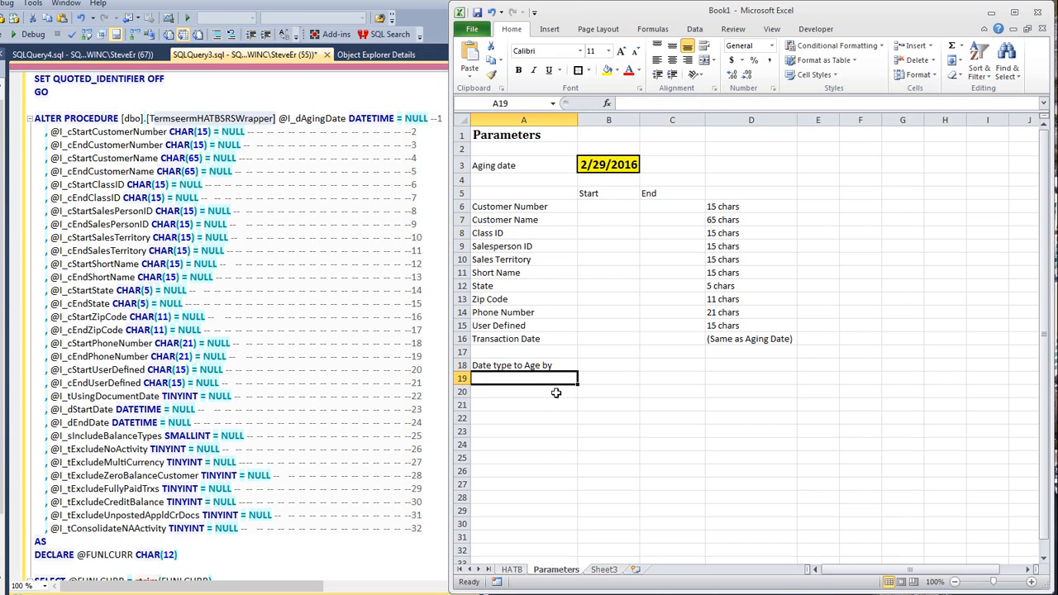
Enter the labels "Which Balance types?" in A19 and "Exclude No Activity?" in A20.
text(Which B)
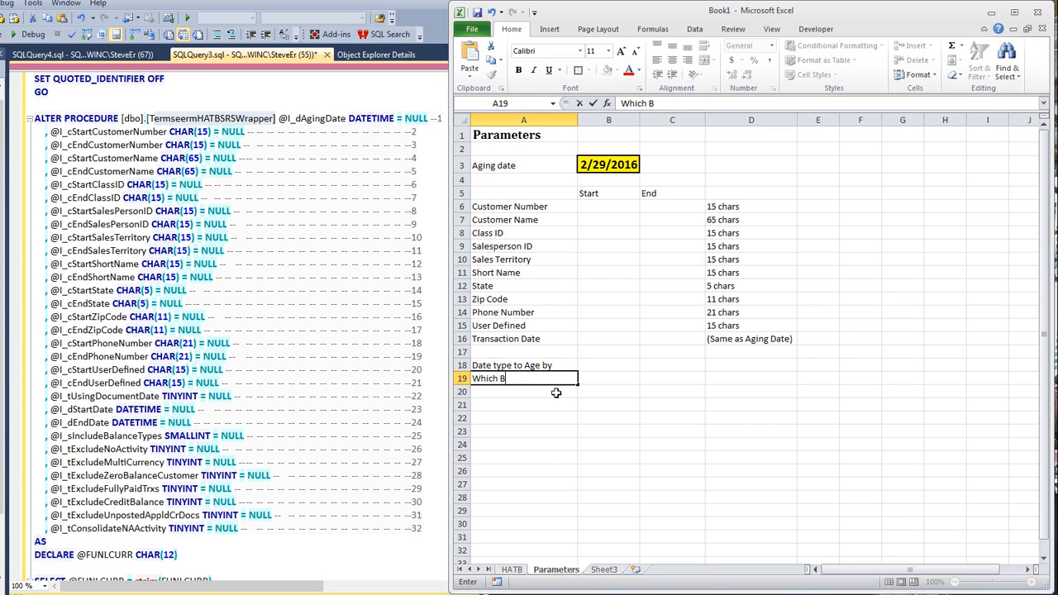
text(alance types)
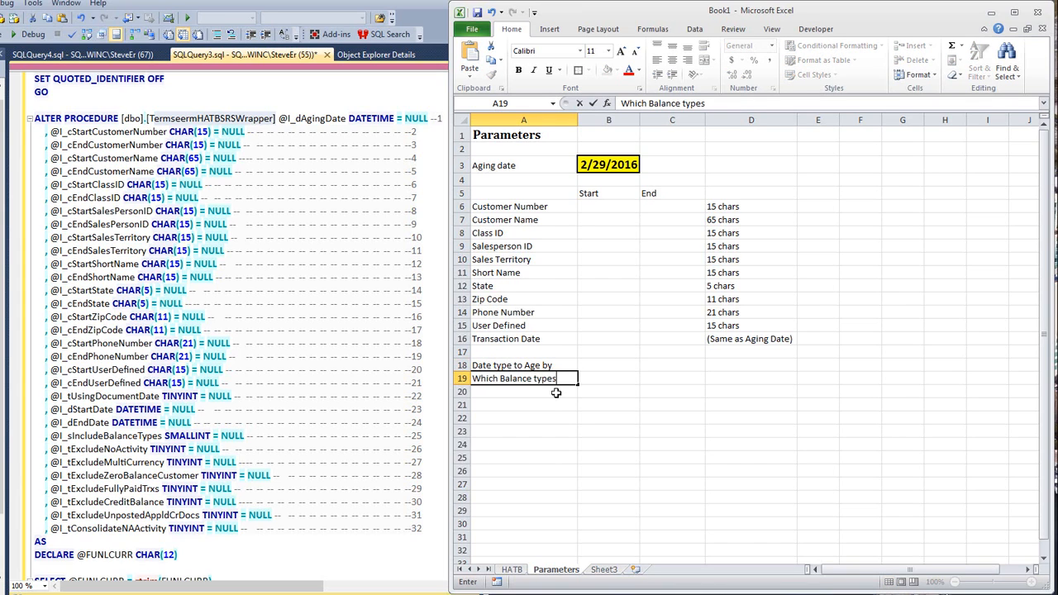
text(?)
key(Return)
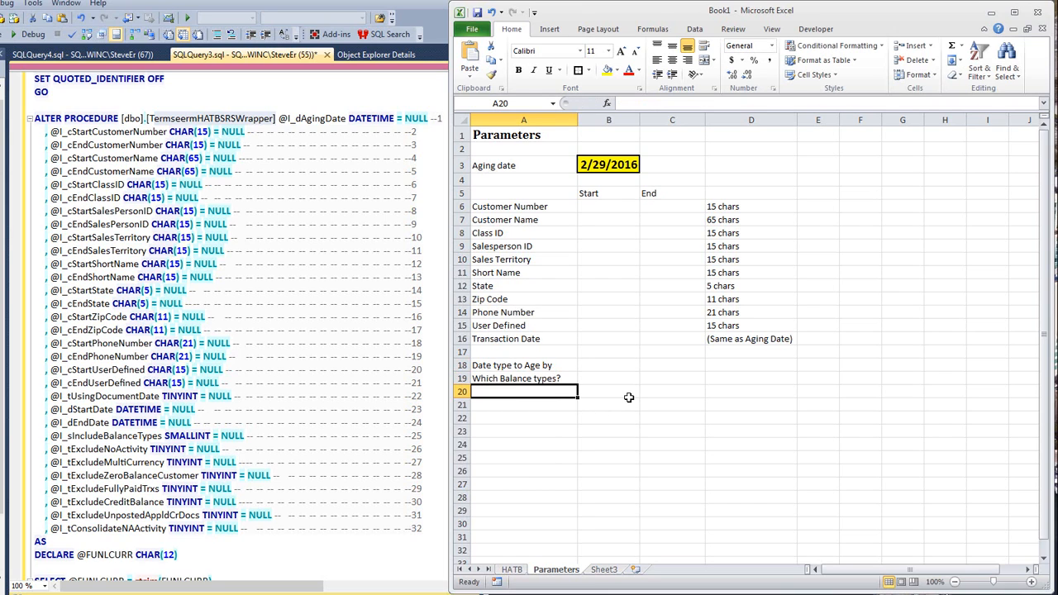
text(Exclude )
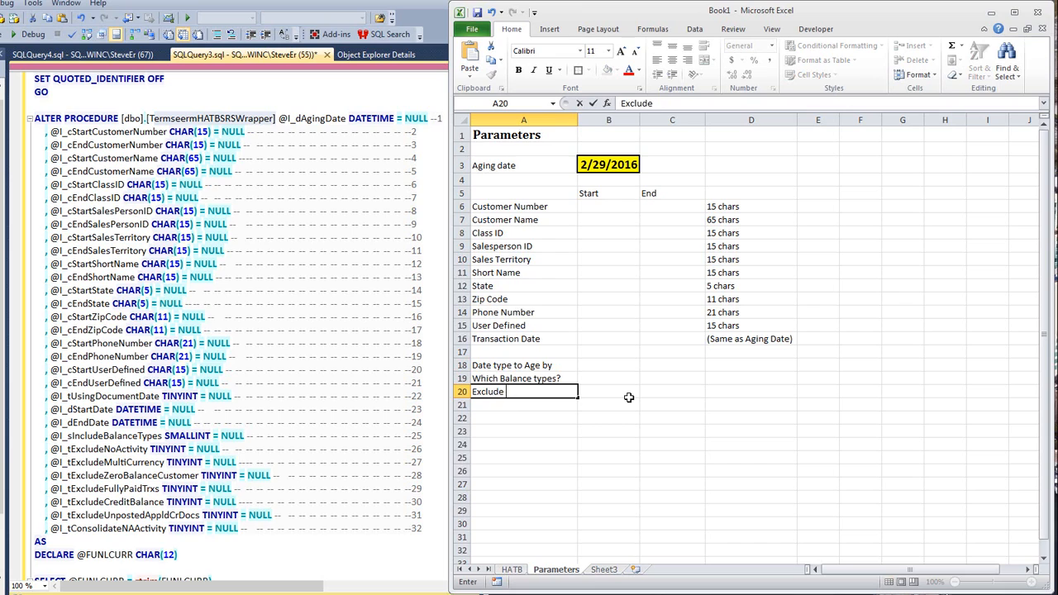
text(No Activity?)
key(Return)
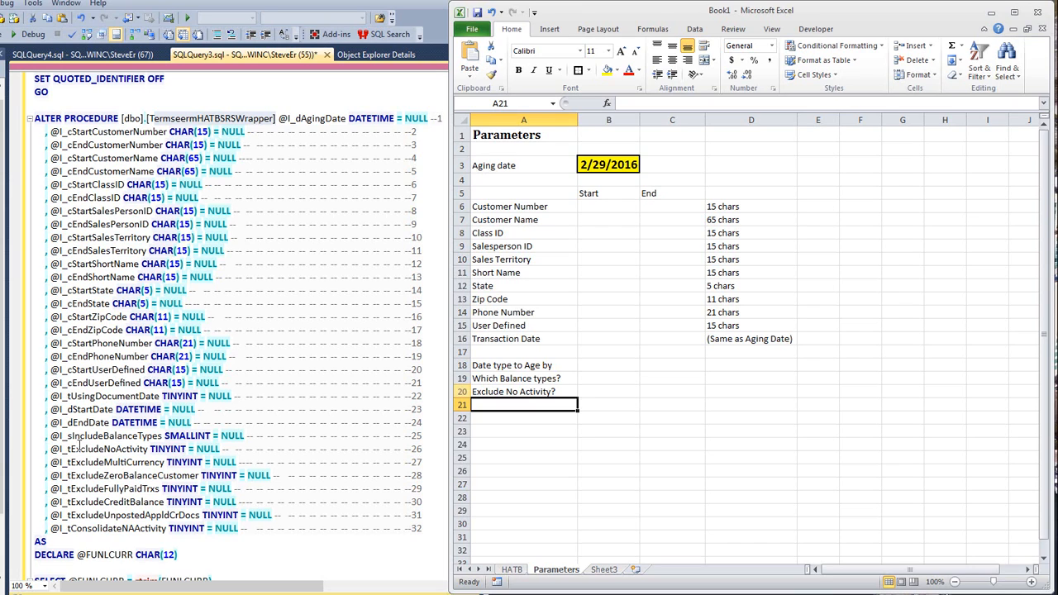
Paste the labels Exclude Multi-Currency?, Exclude Zero Balances?, Exclude Fully Paid?, Exclude Credit Balances?, Excluded Unposted Credits? and Consolidate Nat'l Accts? into A21:A26, and widen column A.
drag(70, 448, 150, 448)
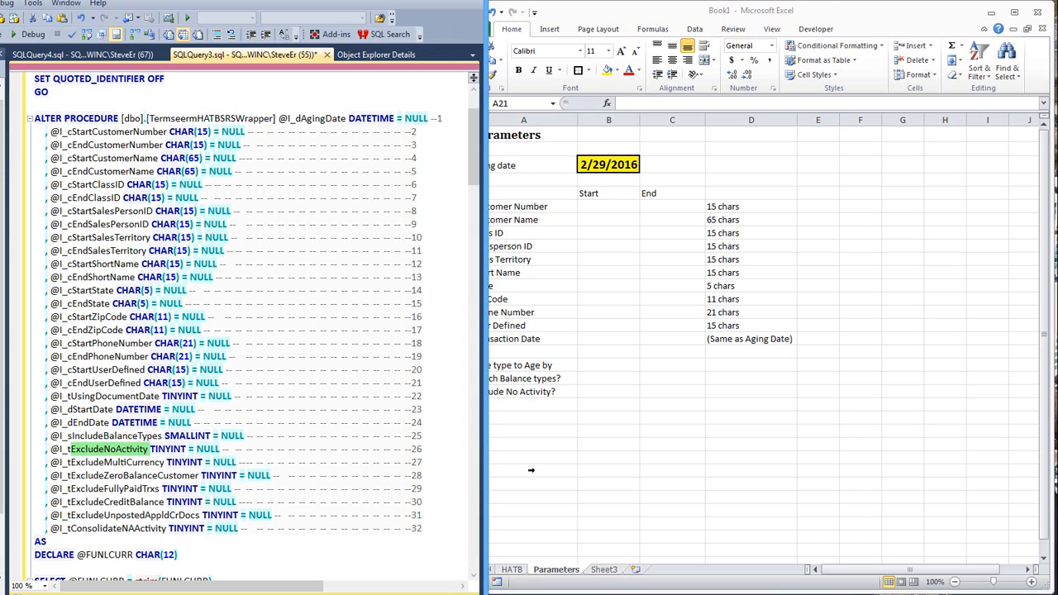
click(523, 401)
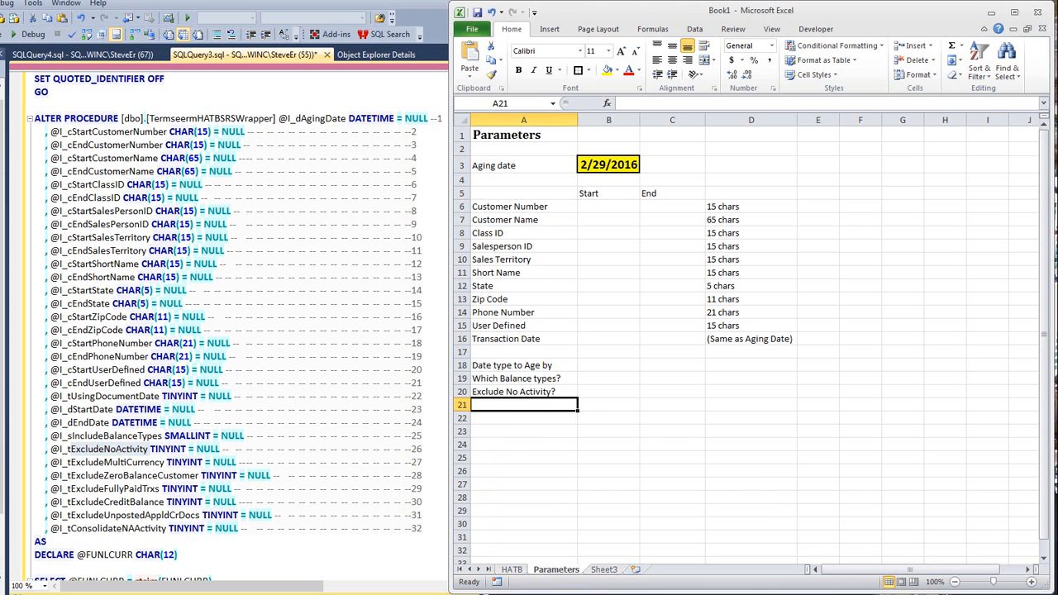
click(71, 462)
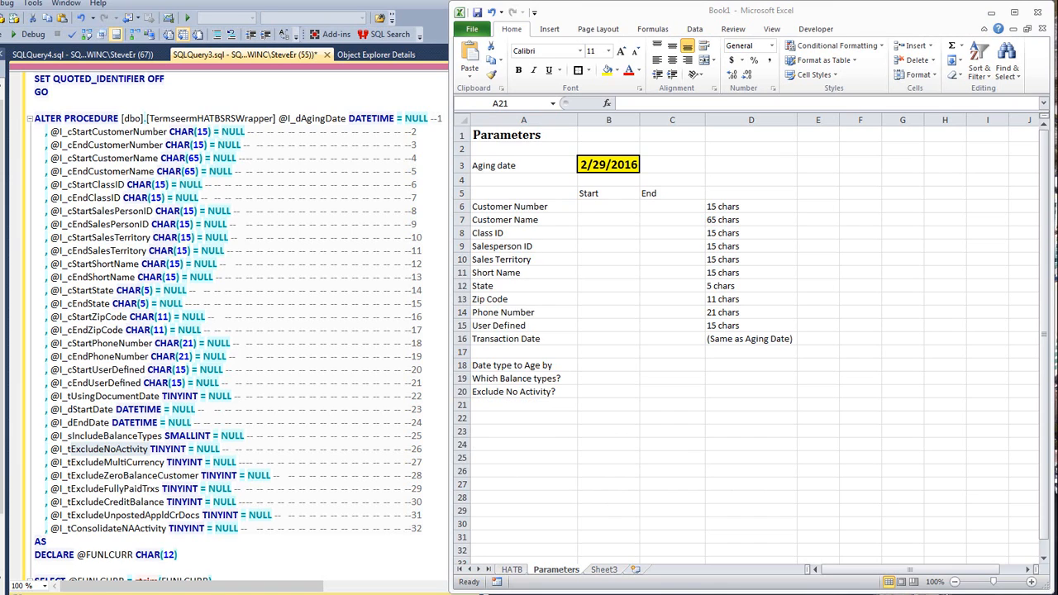
click(507, 401)
text(Exclude Multi-Currency? Exclude Zero Balances? Exclude Fully Paid? Exclude Credit Balances? Excluded Unposted Credits? Consolidate Nat'l Accts?)
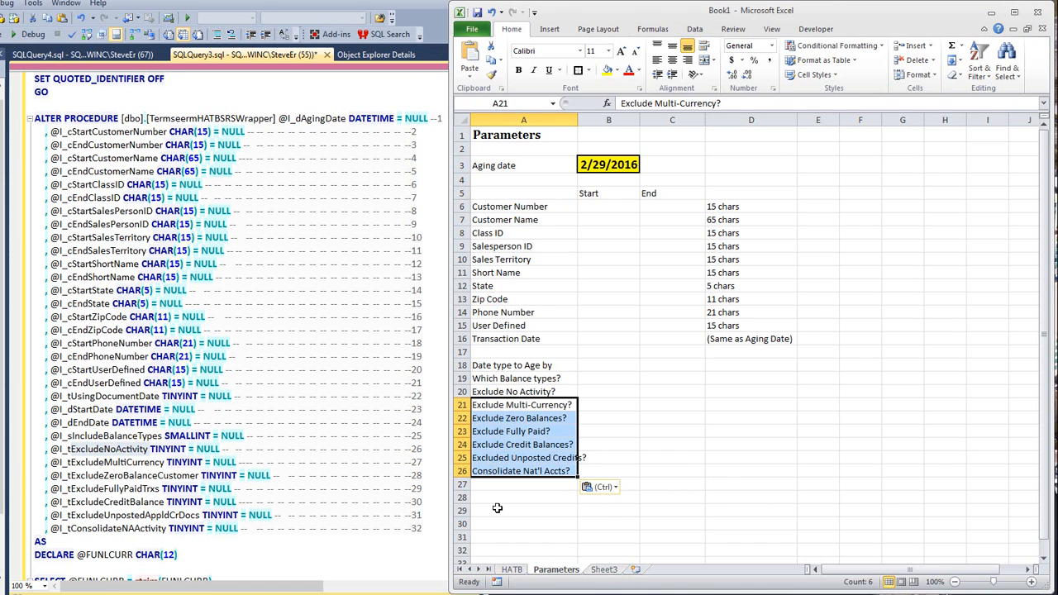
click(500, 496)
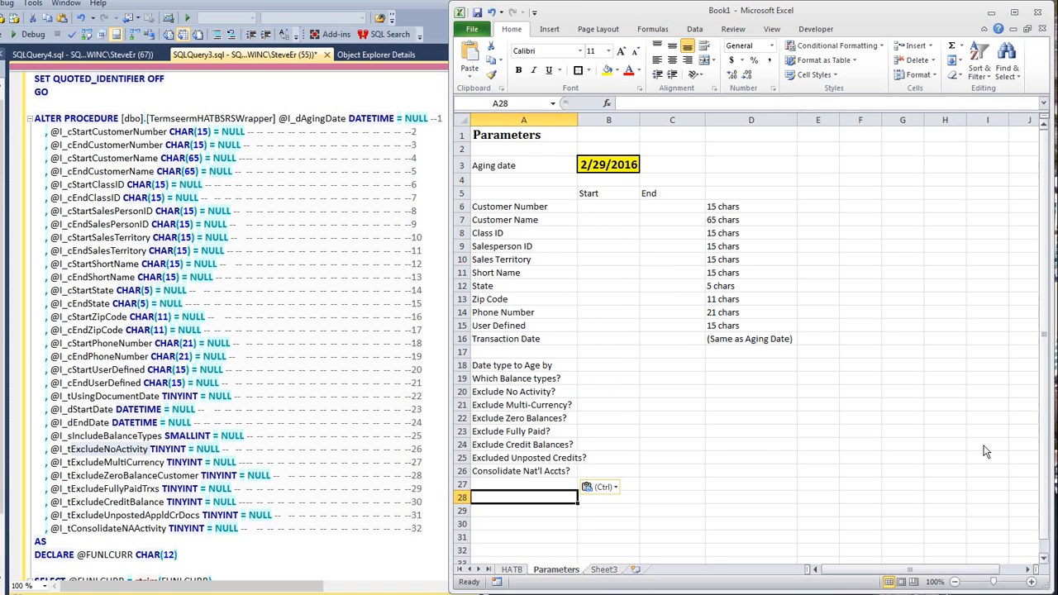
drag(578, 118, 594, 117)
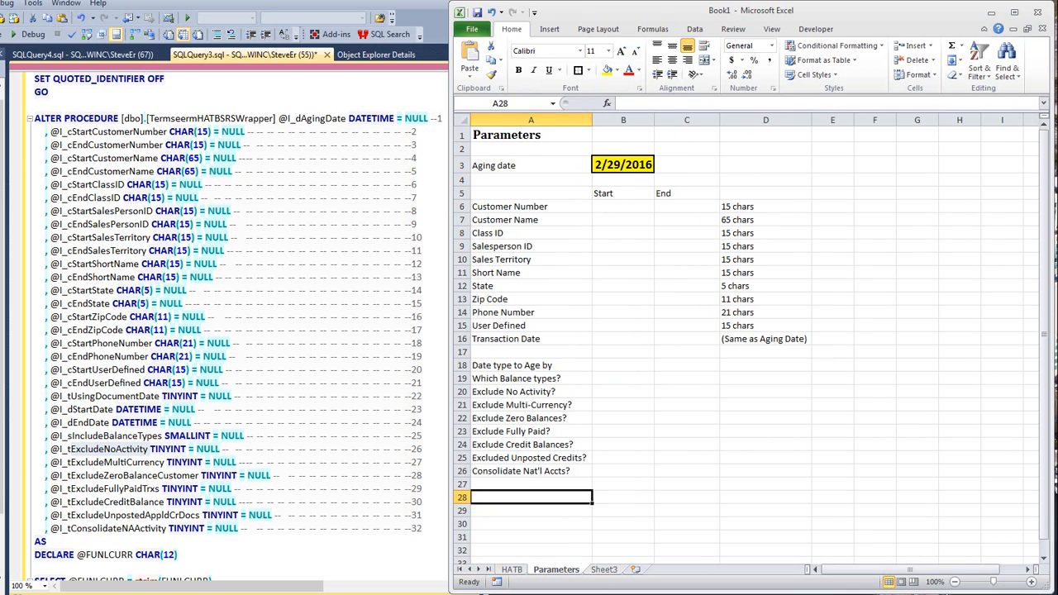
Enter the option note "1=Document Date, 0=GL Posting Date" as text in C18 for the date type to age by.
click(685, 369)
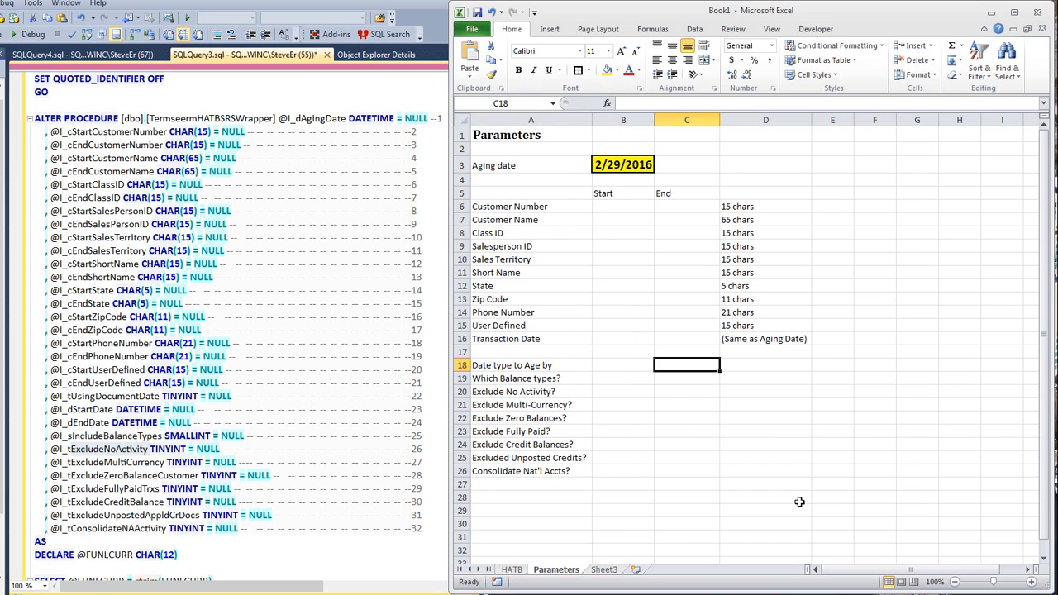
text('1=)
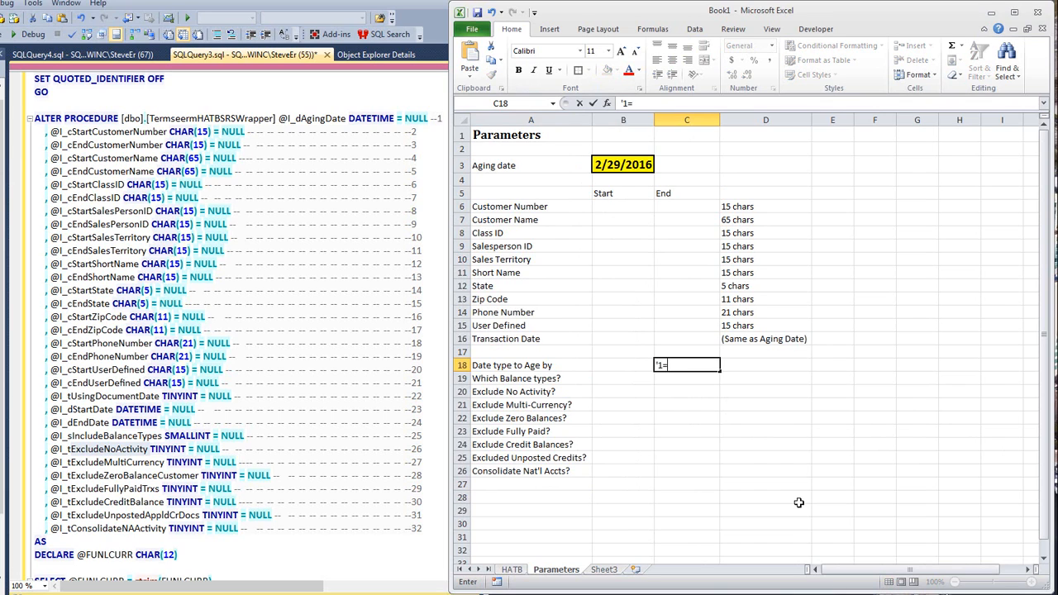
text(Document Date, )
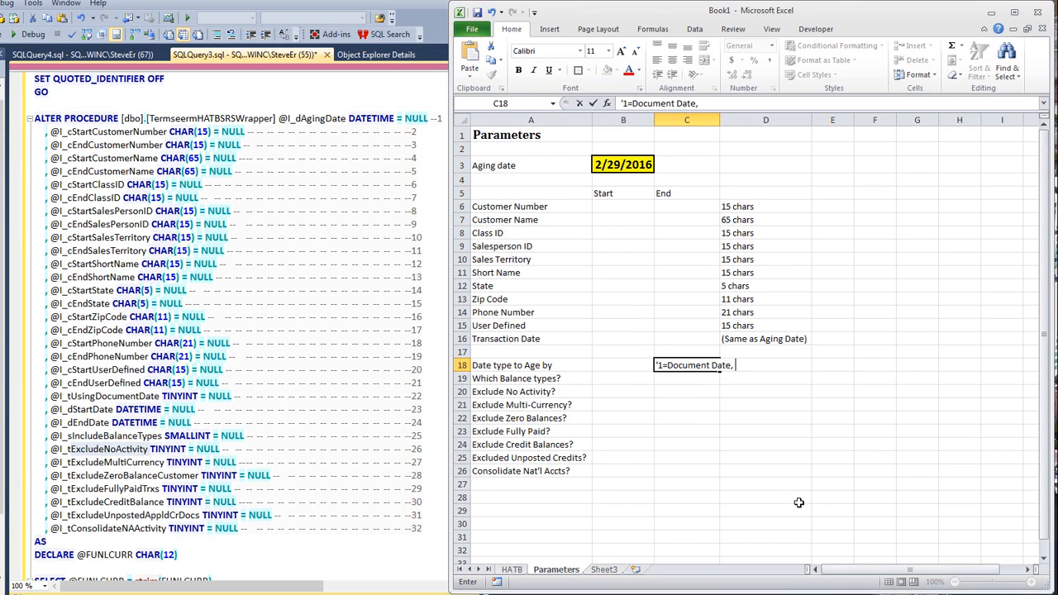
text(0=GL Posting D)
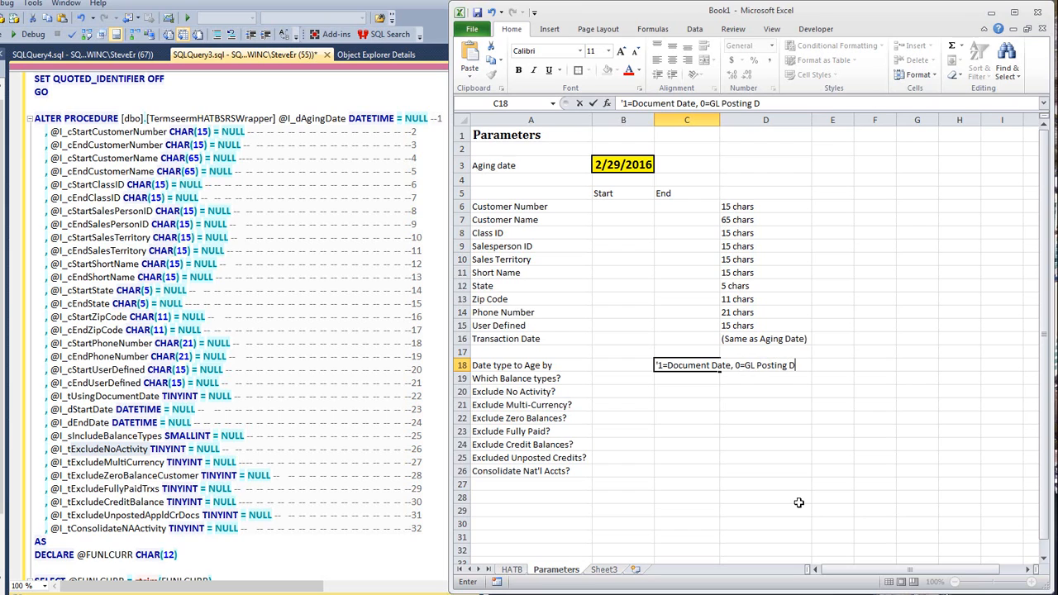
text(ate)
key(Return)
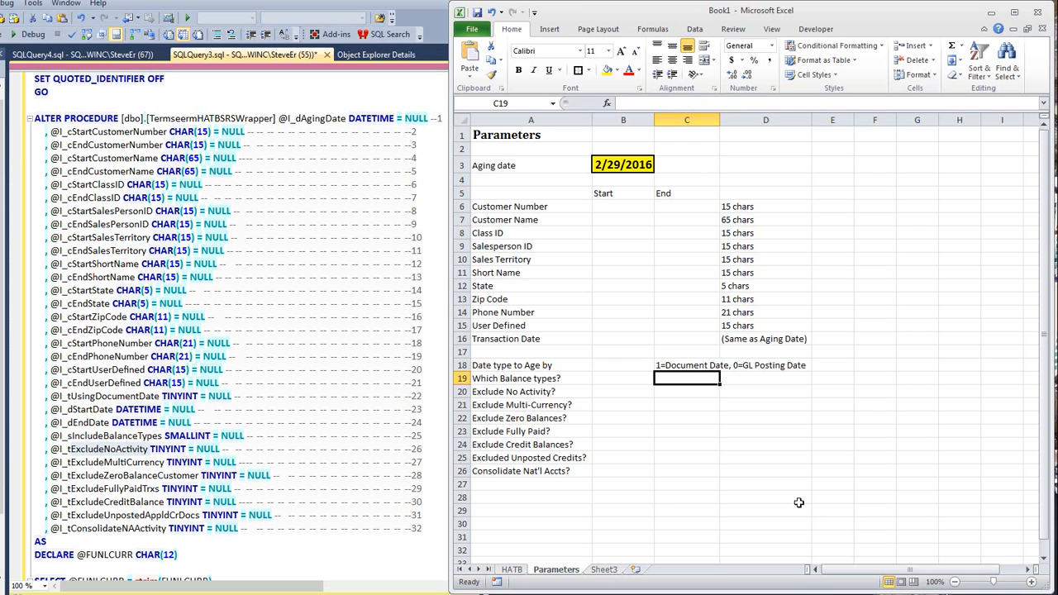
Enter the option note "0=Both, 1=Open, 2=Balance Forward" as text in C19 for the balance types.
text(')
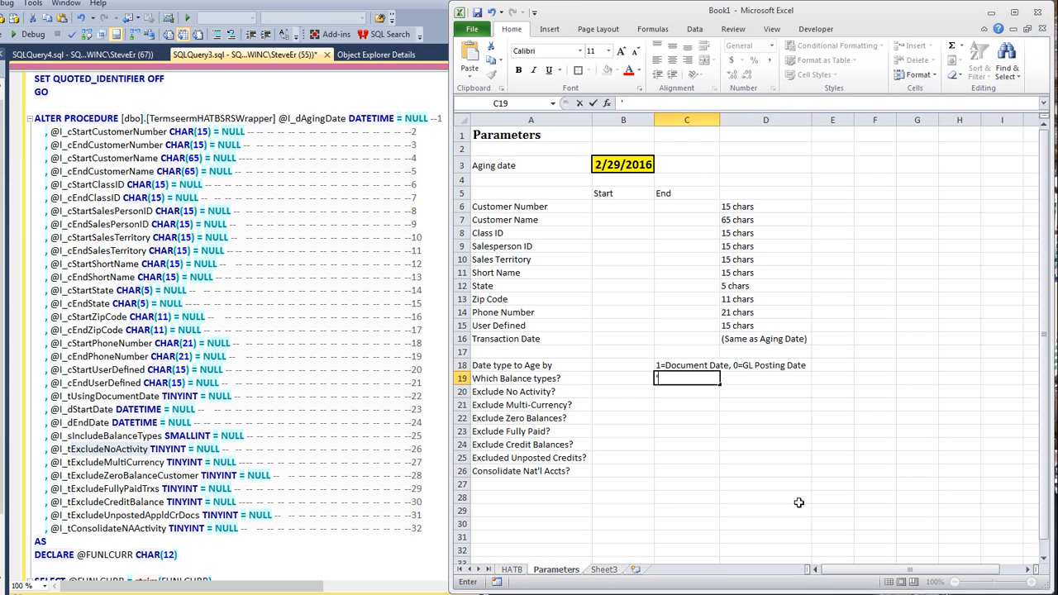
text(0=Both, 1=Ope)
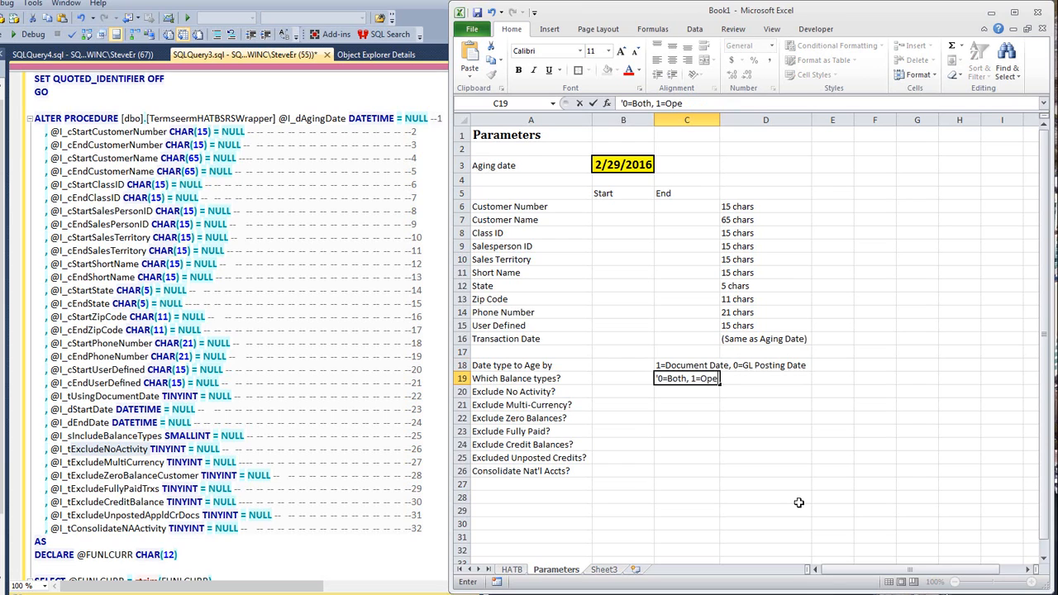
text(n, 2=Balance Forw)
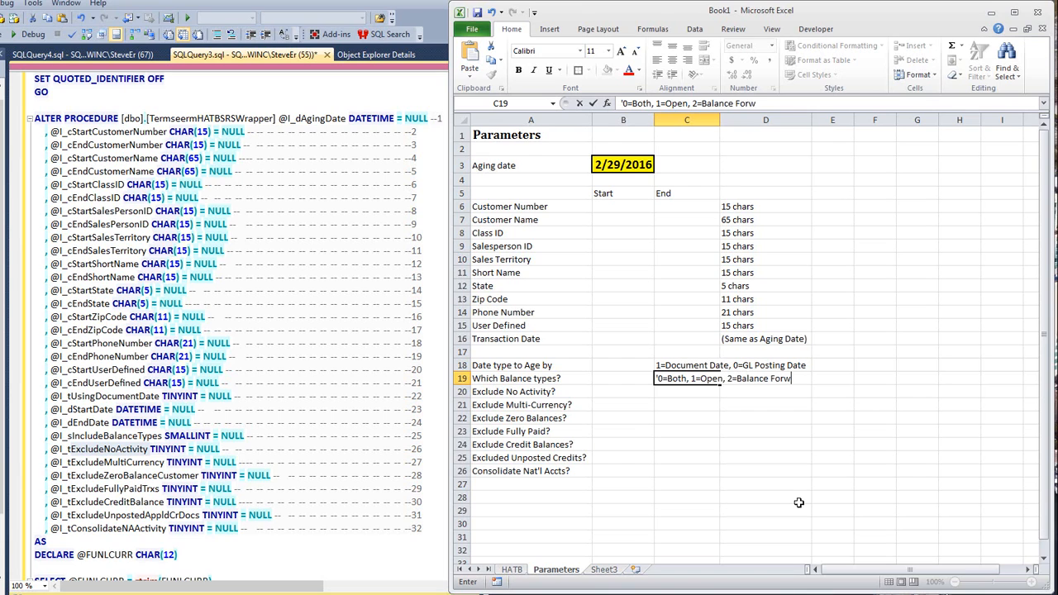
text(ard)
key(Return)
key(Up)
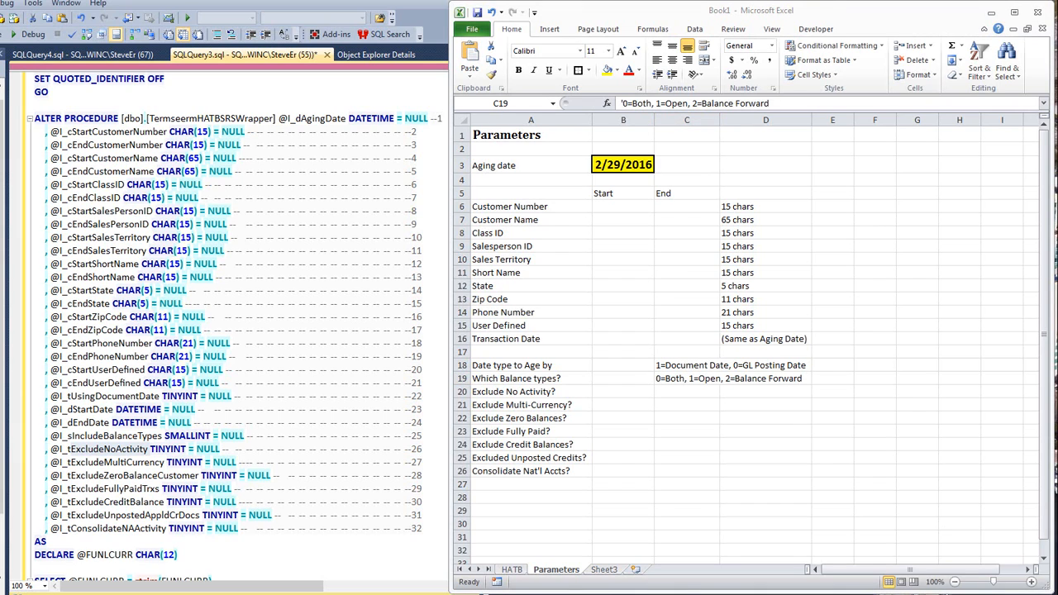
Paste the option note "1=Yes, 0=No" into C20:C26 for the exclude and consolidate parameters.
click(686, 389)
click(676, 395)
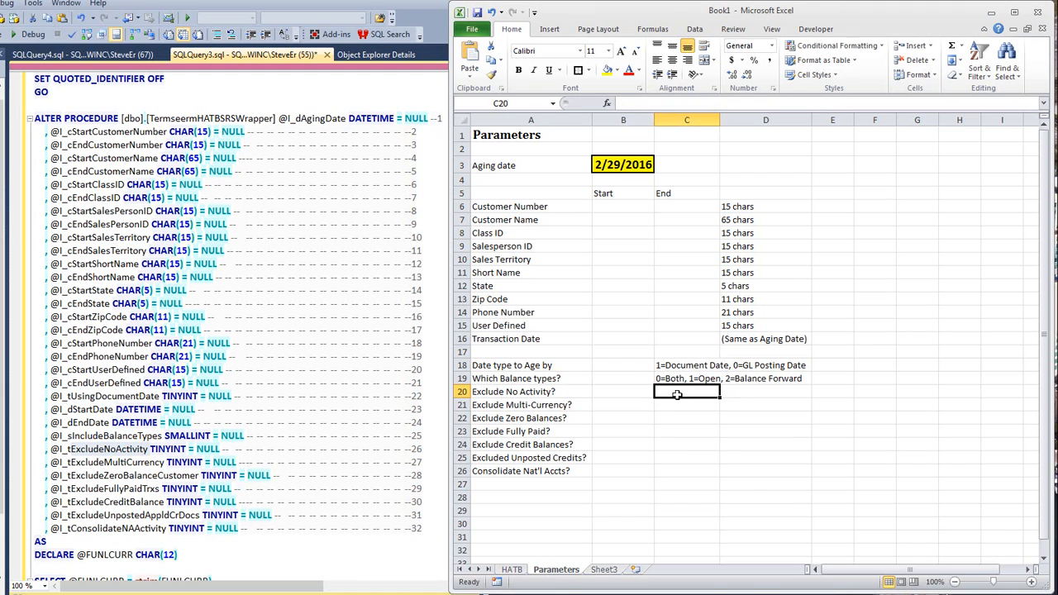
text(1=Yes, 0=No 1=Yes, 0=No 1=Yes, 0=No 1=Yes, 0=No 1=Yes, 0=No 1=Yes, 0=No 1=Yes, 0=No)
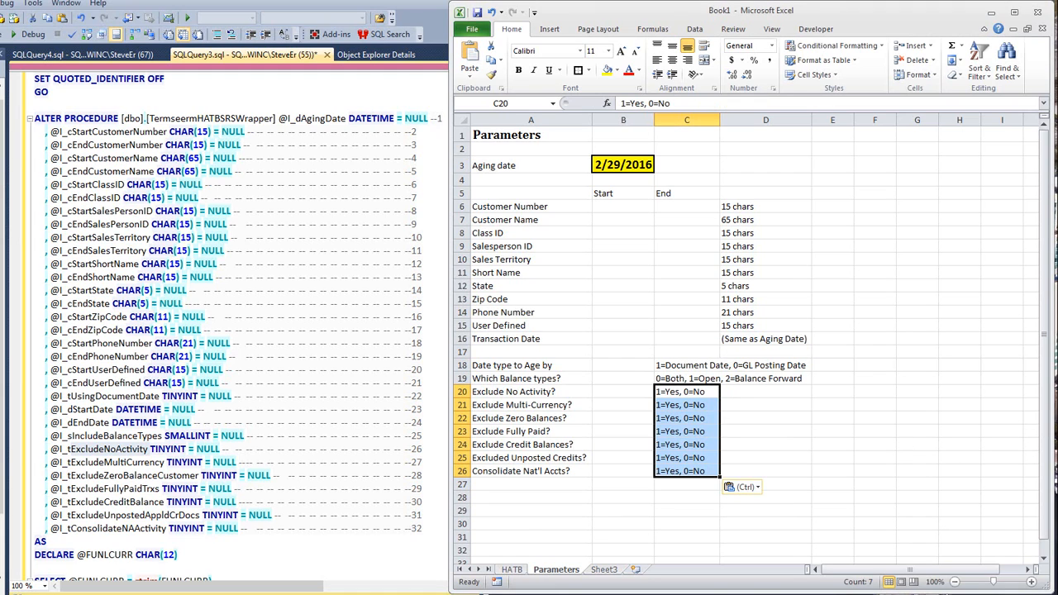
click(511, 484)
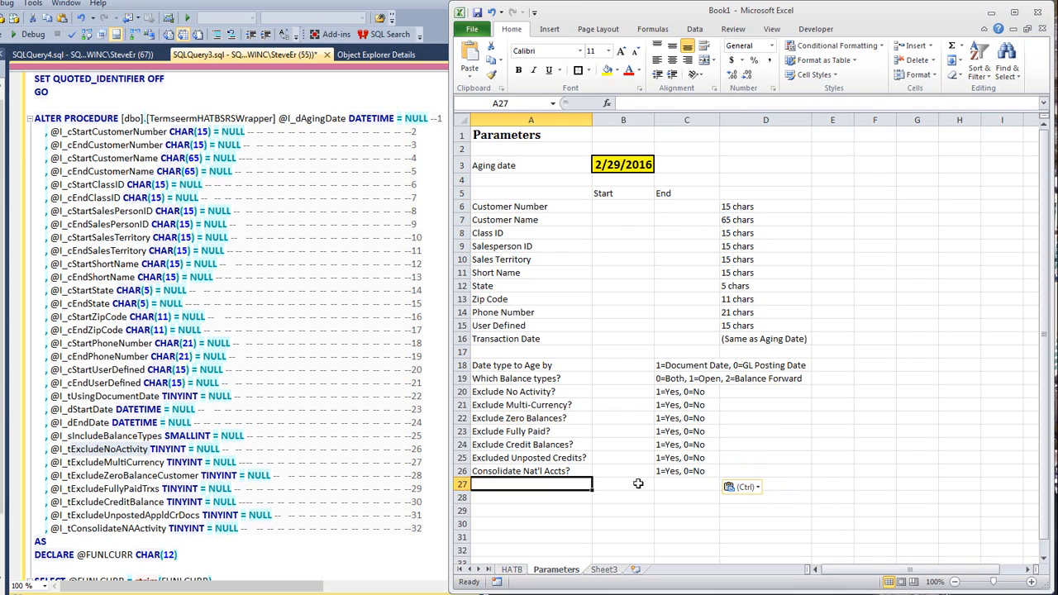
Fill the Customer Number start and end cells, B6 and C6, with a custom light yellow colour.
click(628, 207)
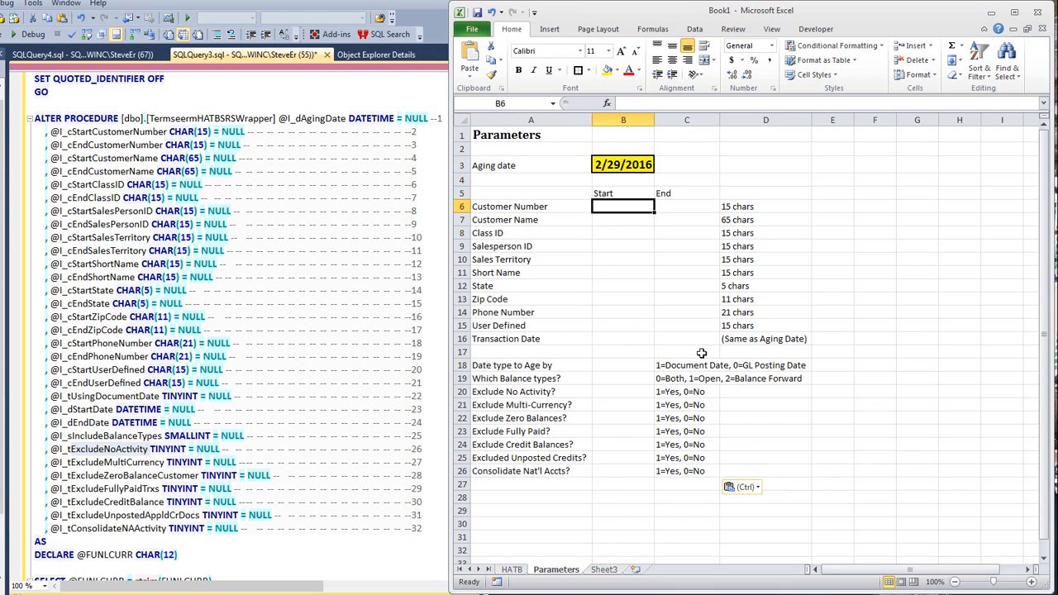
click(616, 71)
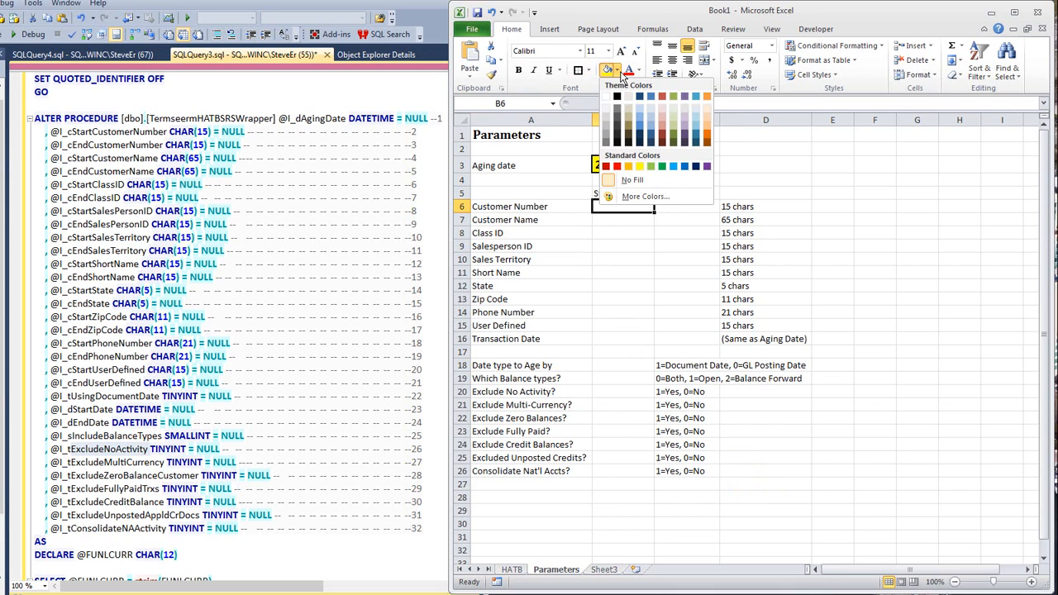
click(646, 195)
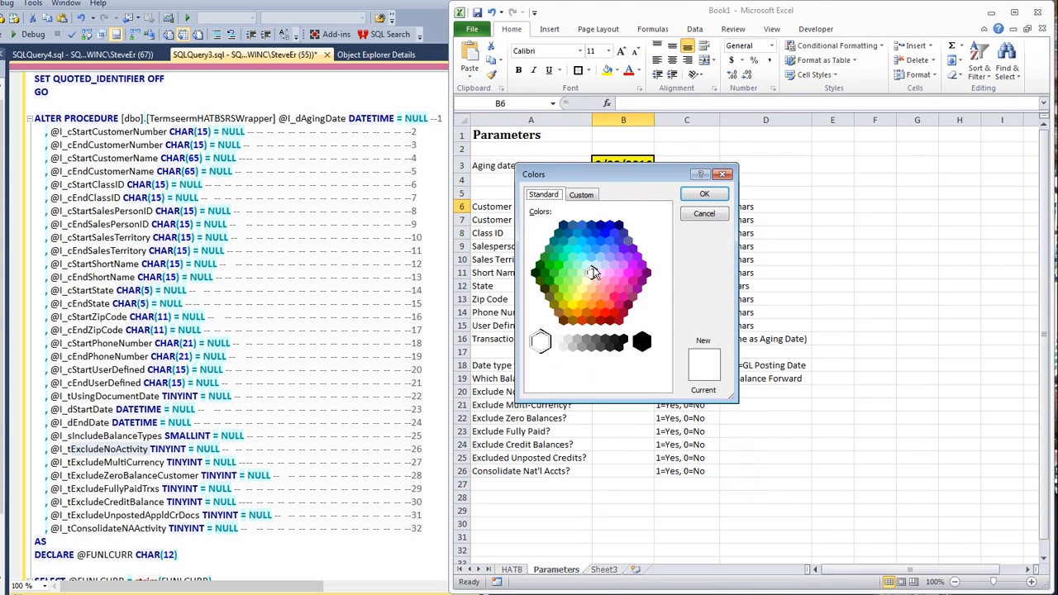
click(586, 279)
click(704, 195)
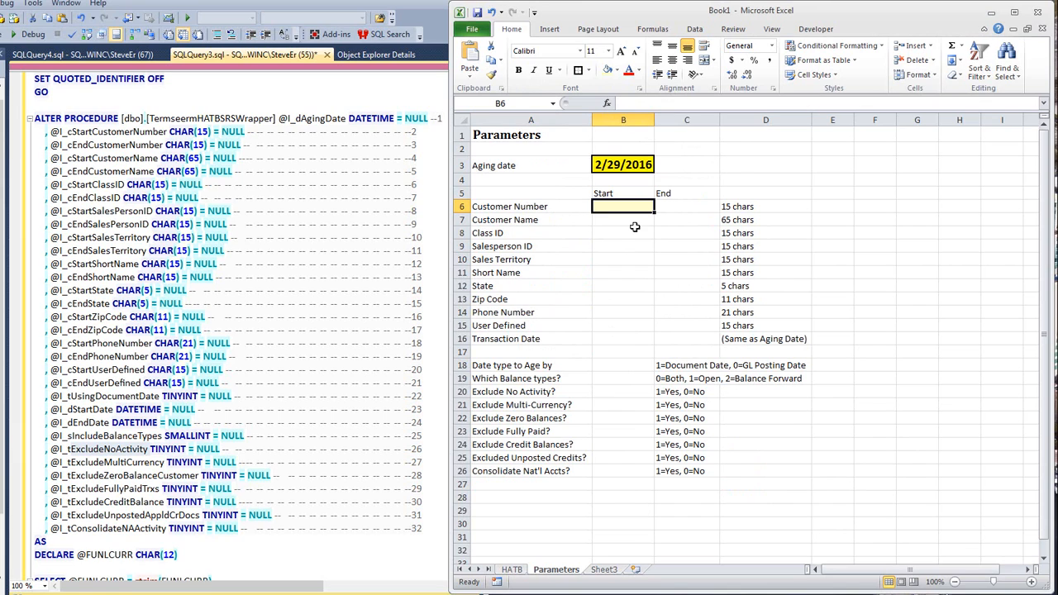
key(Right)
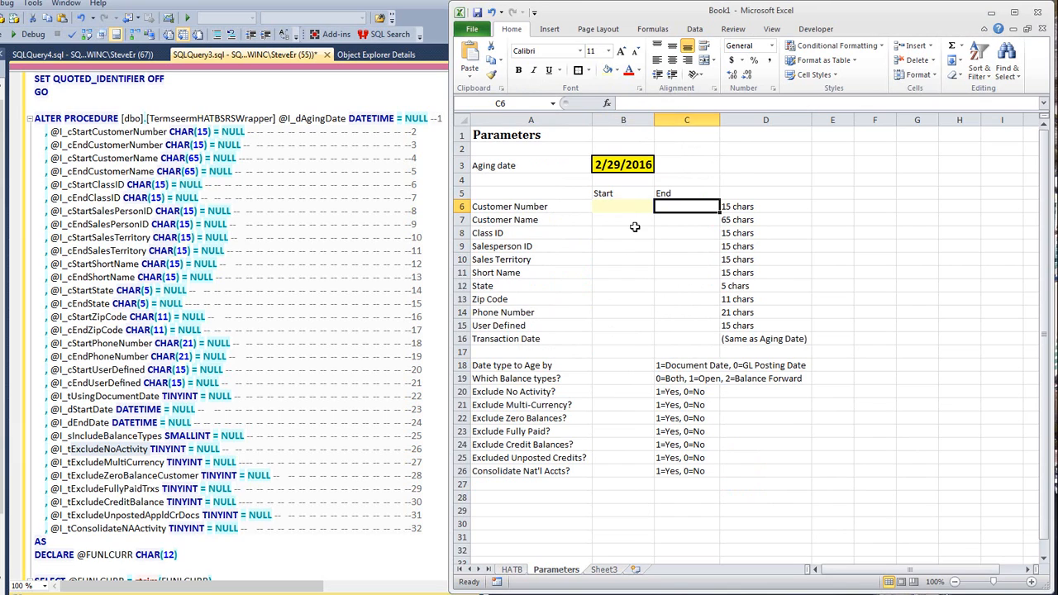
click(608, 70)
click(621, 208)
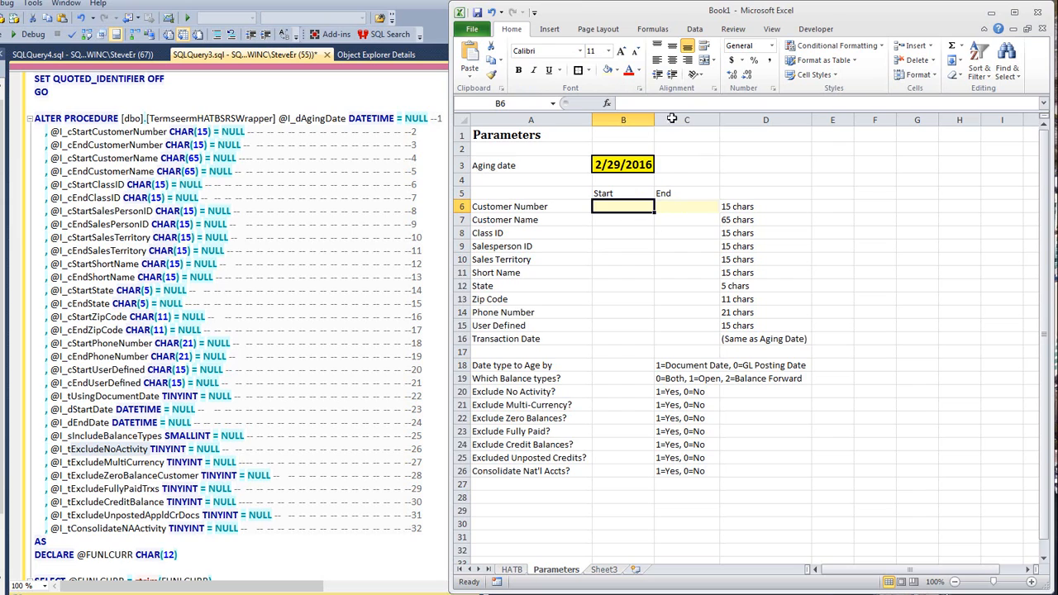
Apply an outside border to the Customer Number start cell, B6.
click(587, 70)
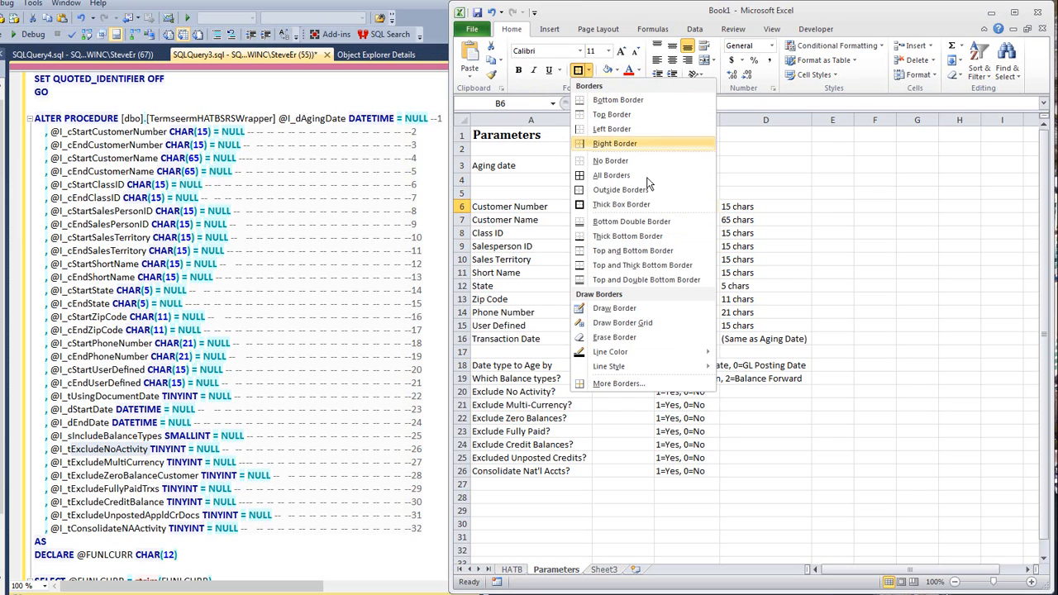
click(621, 189)
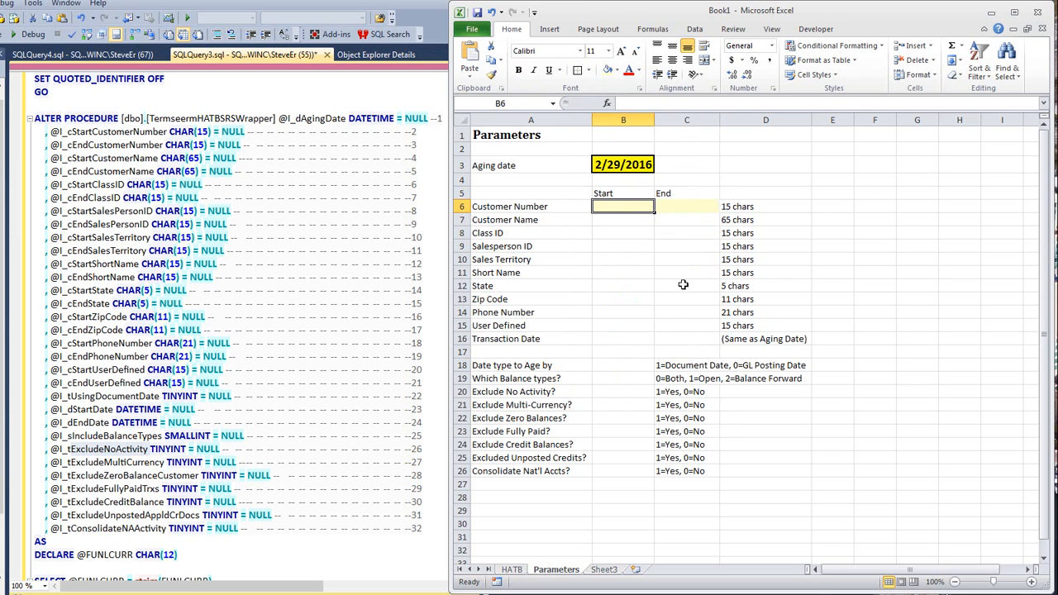
click(648, 260)
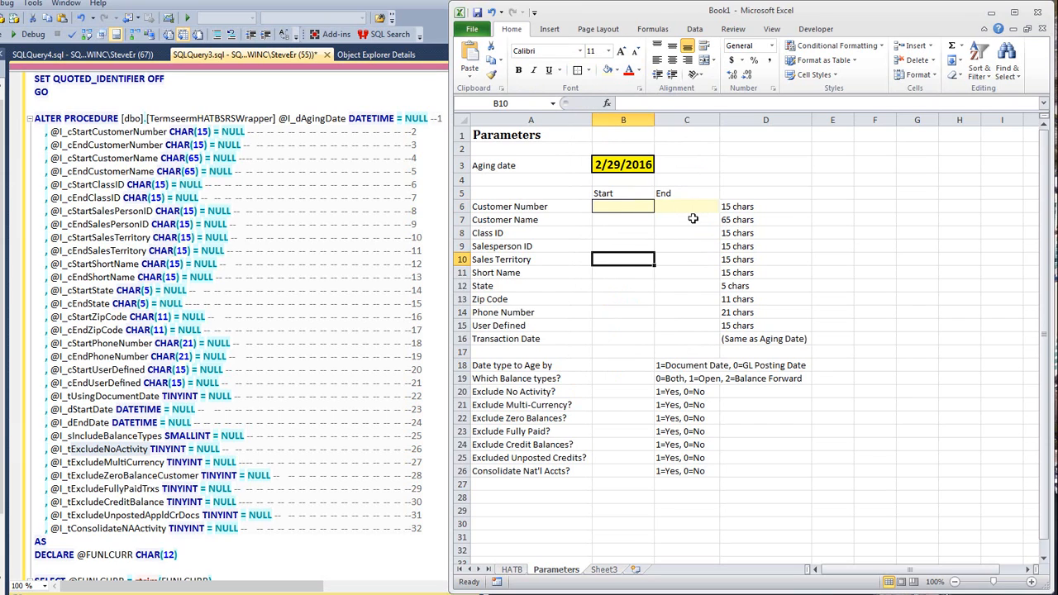
click(629, 210)
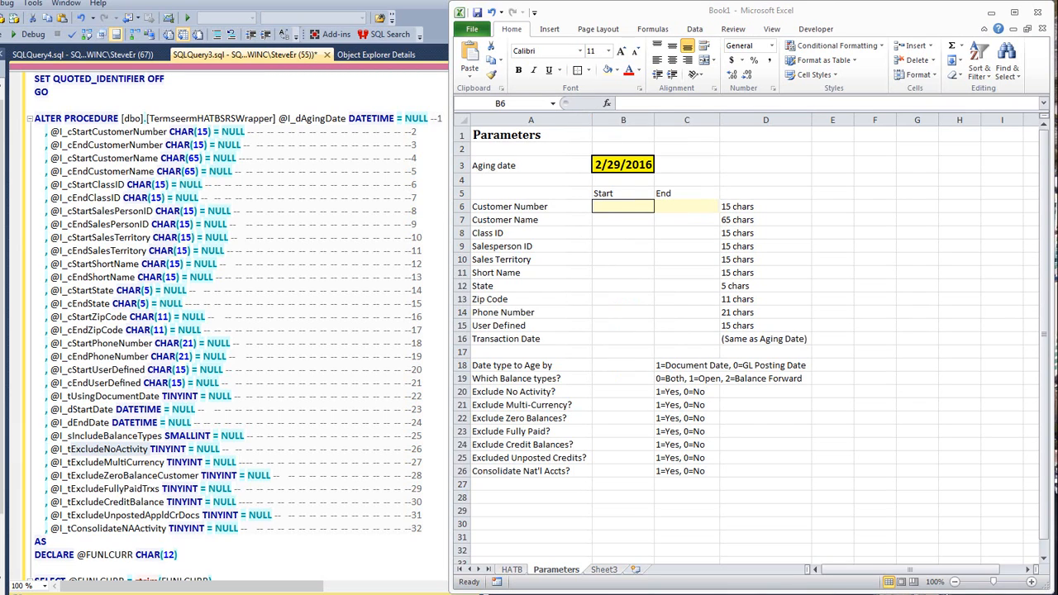
Paste the copied, formatted parameter block at A5, accepting formulas pasted as values and turning off that notice for future pastes.
click(497, 191)
click(497, 193)
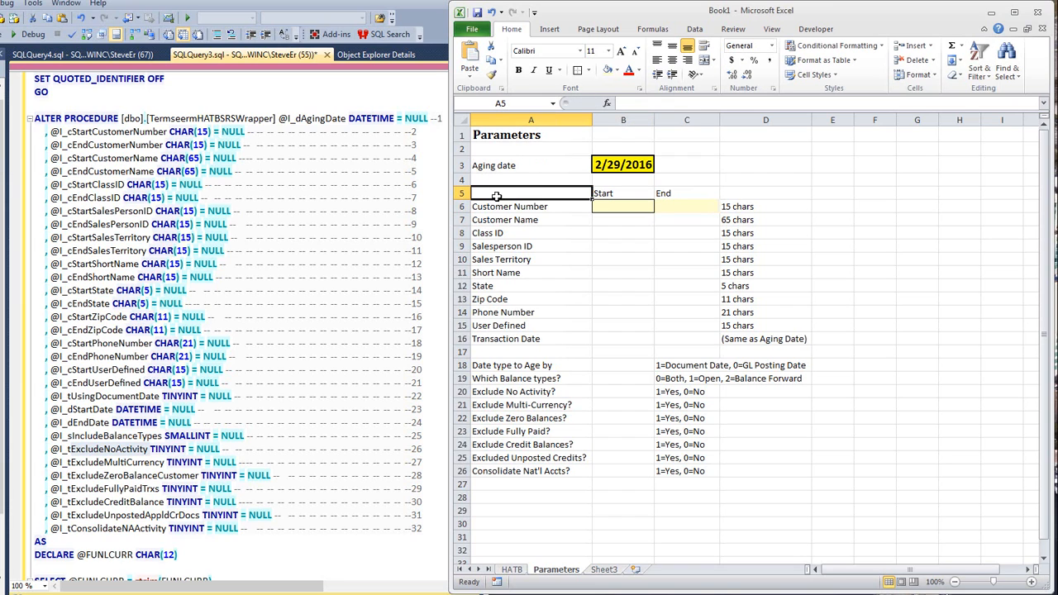
key(ctrl+v)
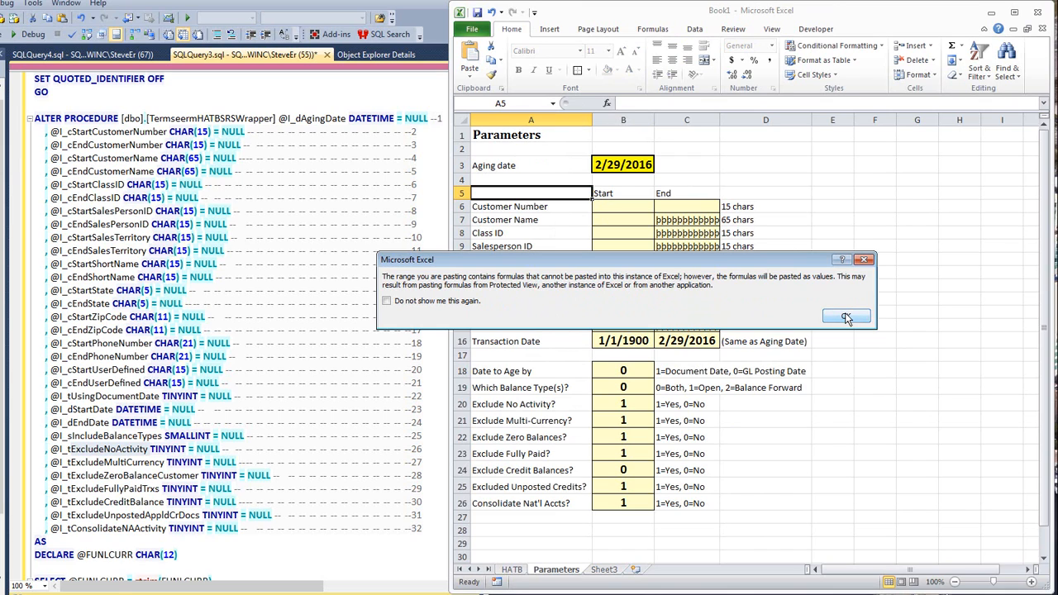
click(386, 301)
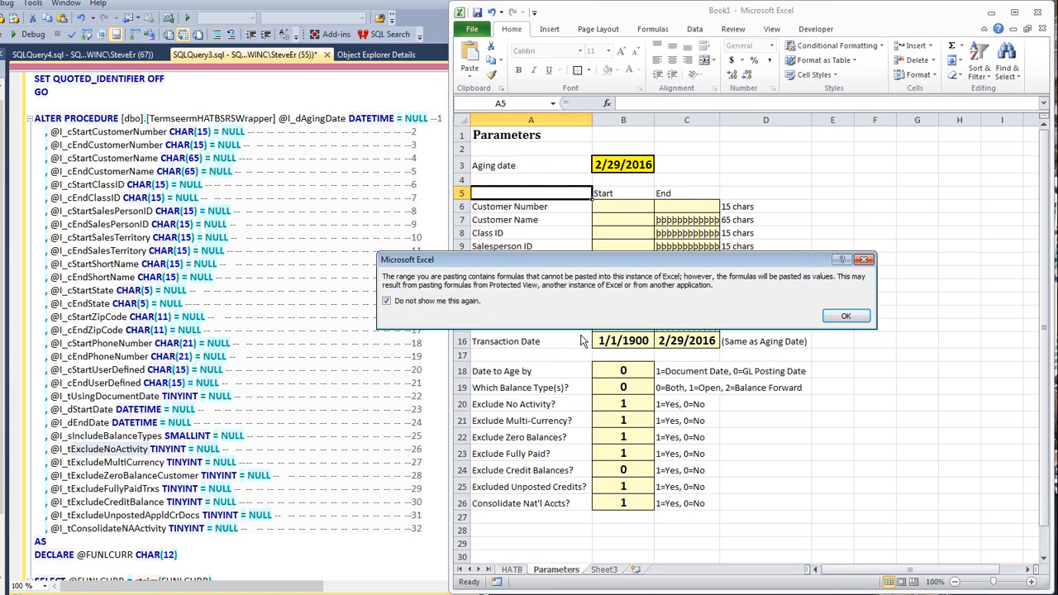
click(847, 317)
click(934, 339)
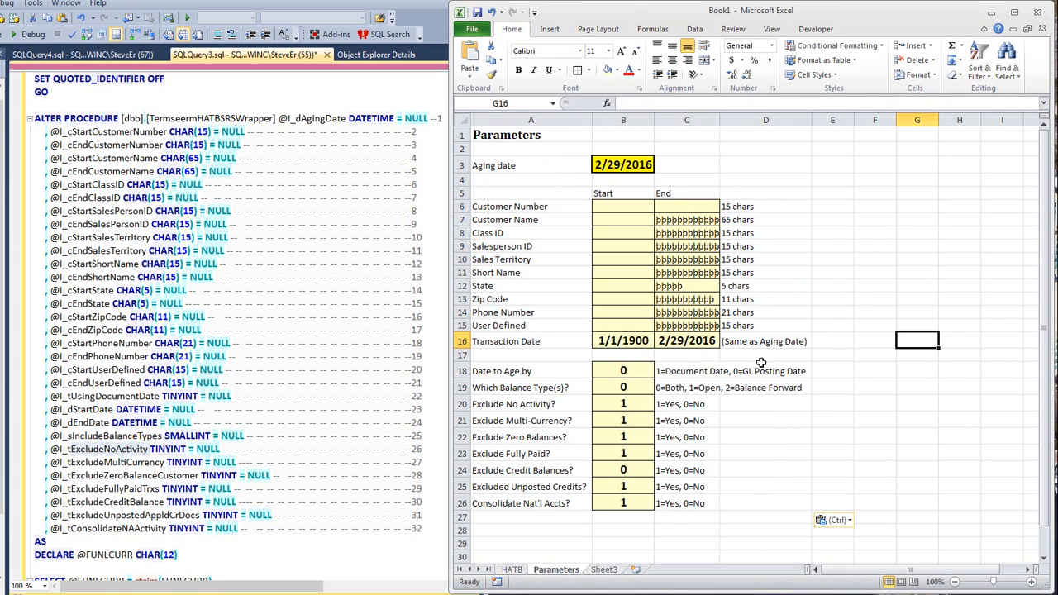
Enter a formula in C16 that links the Transaction Date end value to the aging date in B3.
click(676, 348)
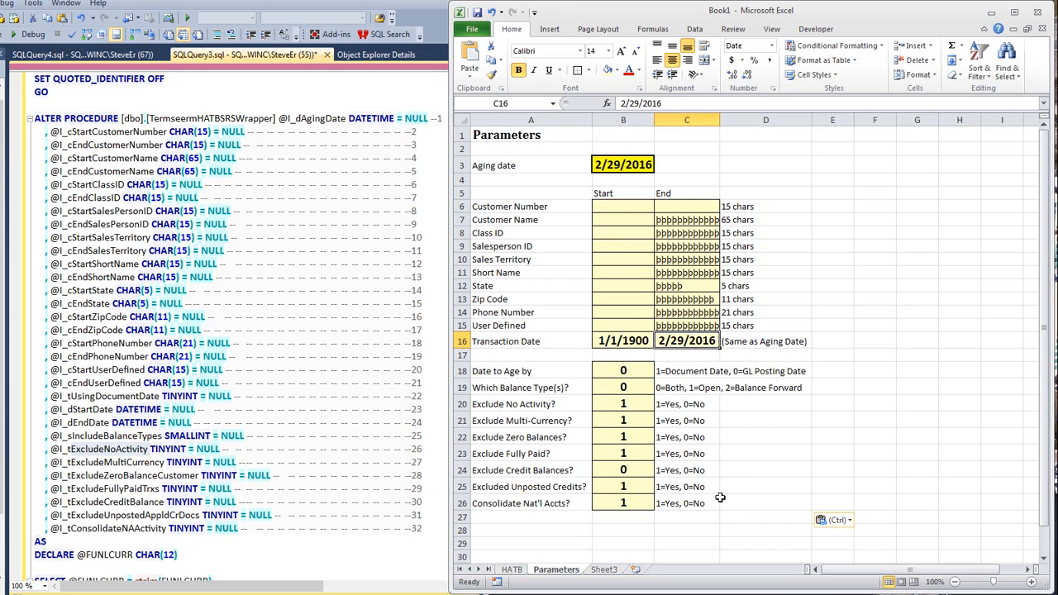
text(=)
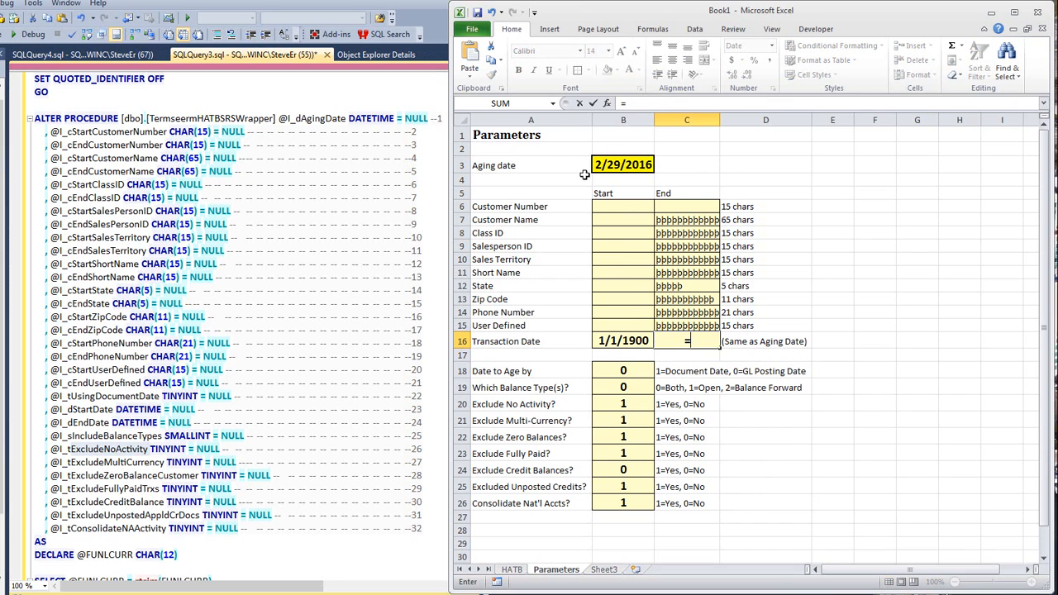
click(622, 169)
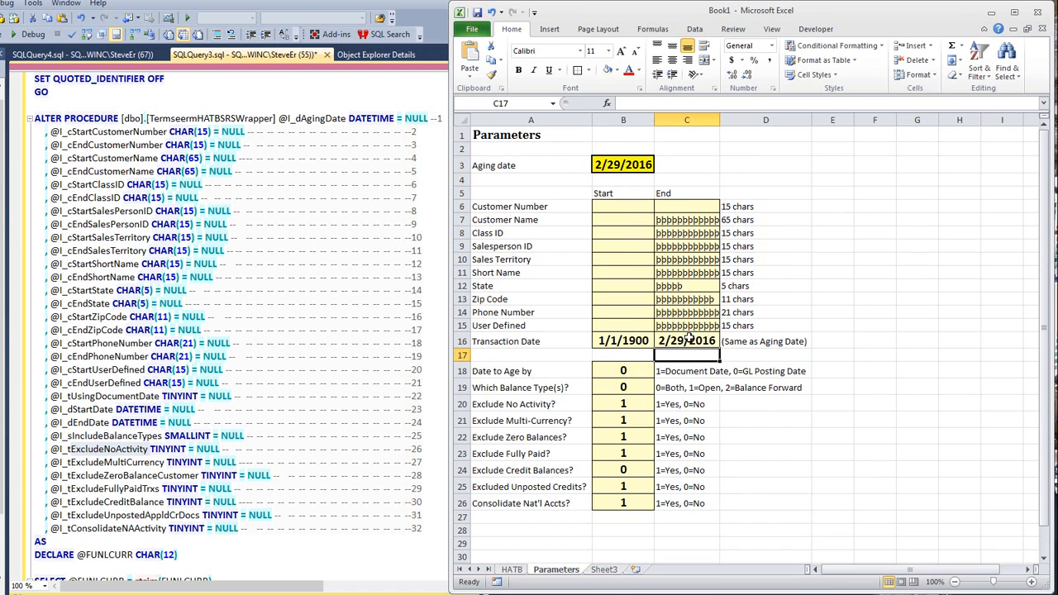
Set the aging date in B3 to 3/1/2016 and check the linked date on the HATB sheet.
click(615, 162)
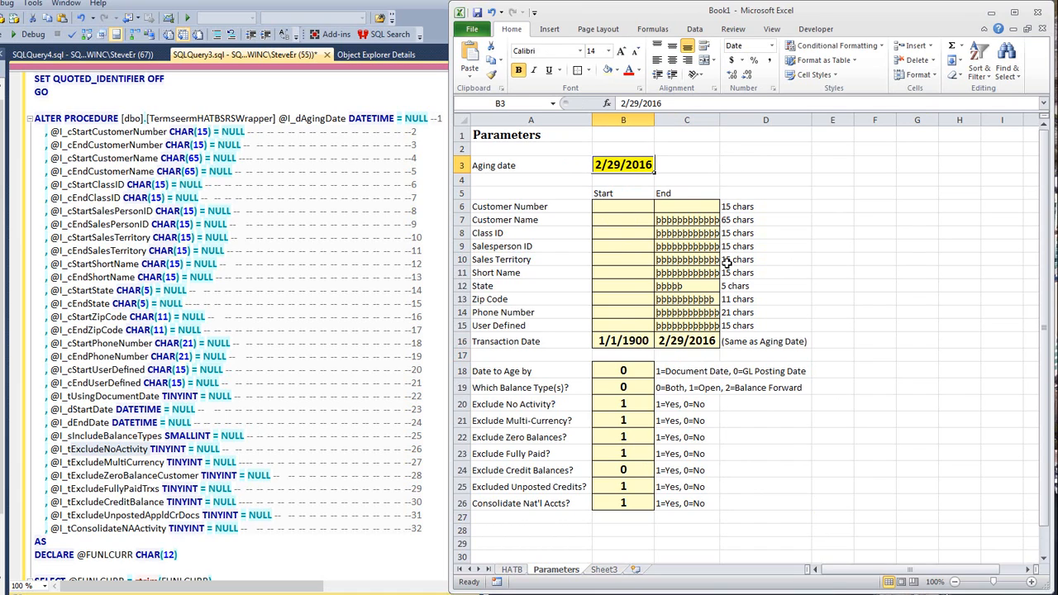
text(3/1/2016)
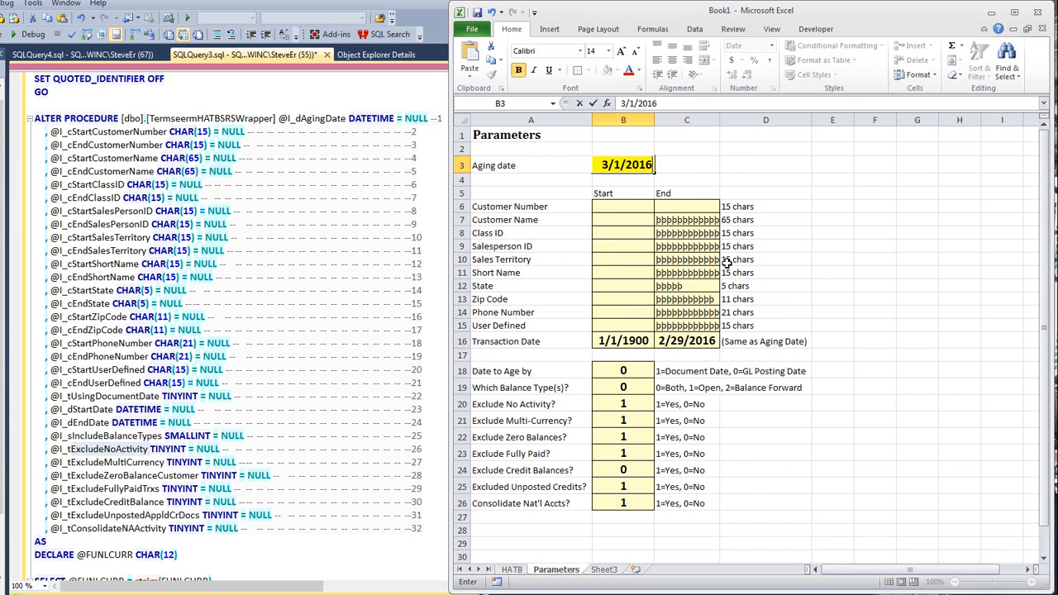
key(Return)
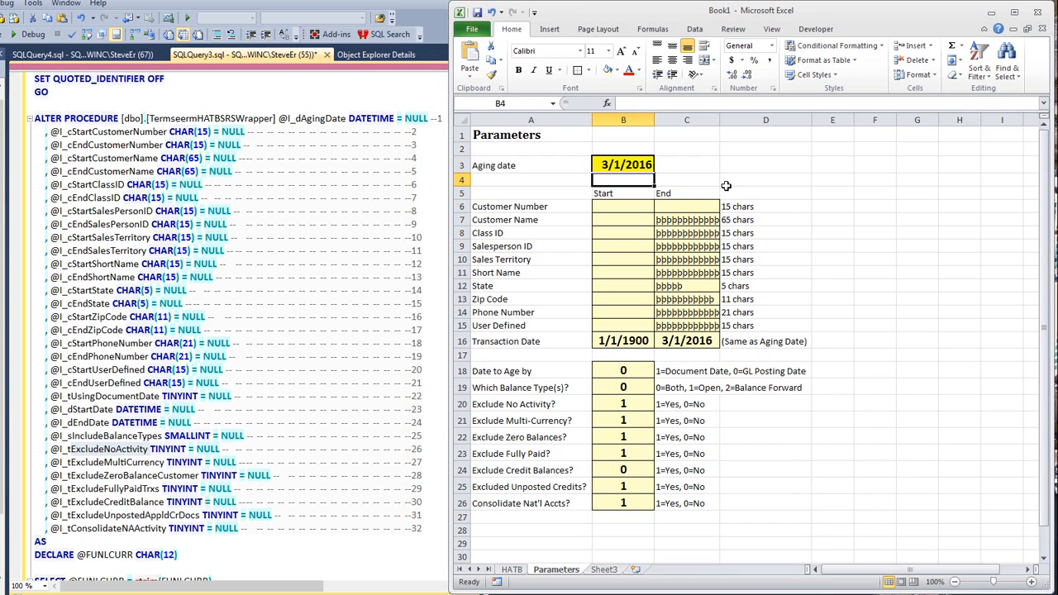
click(623, 164)
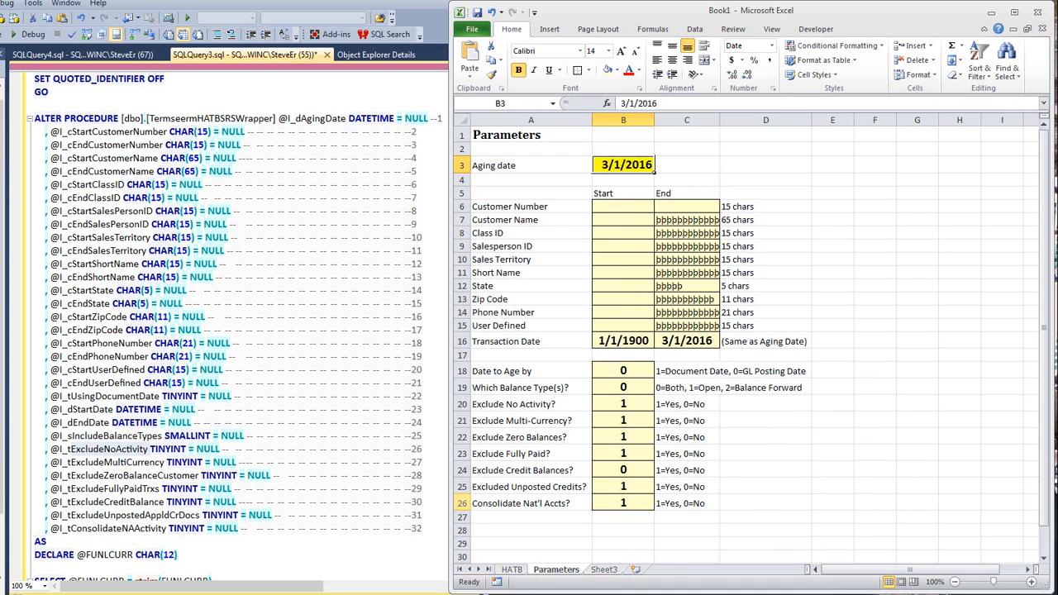
click(512, 570)
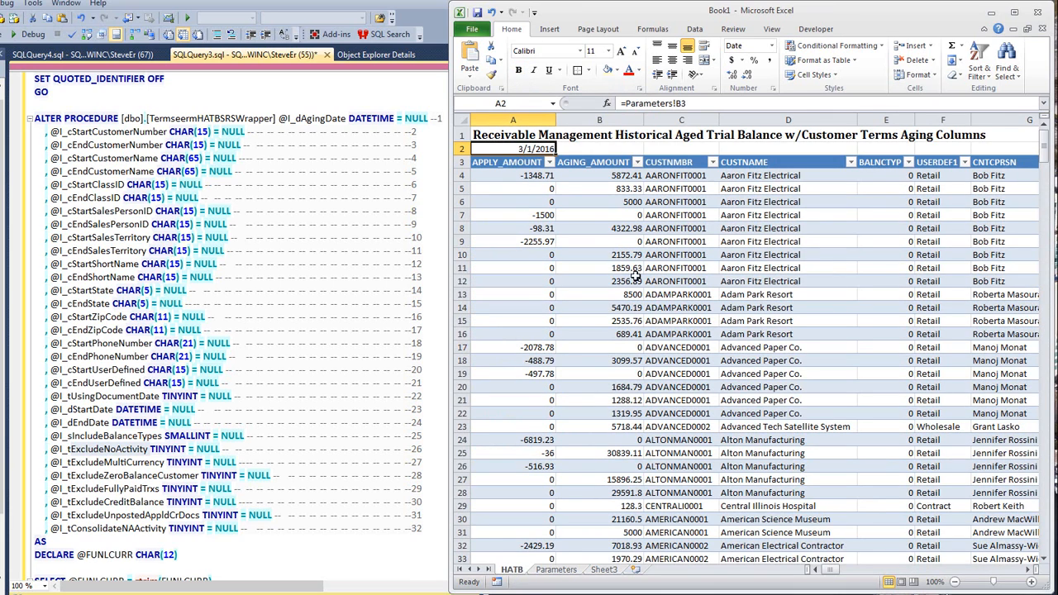
click(556, 571)
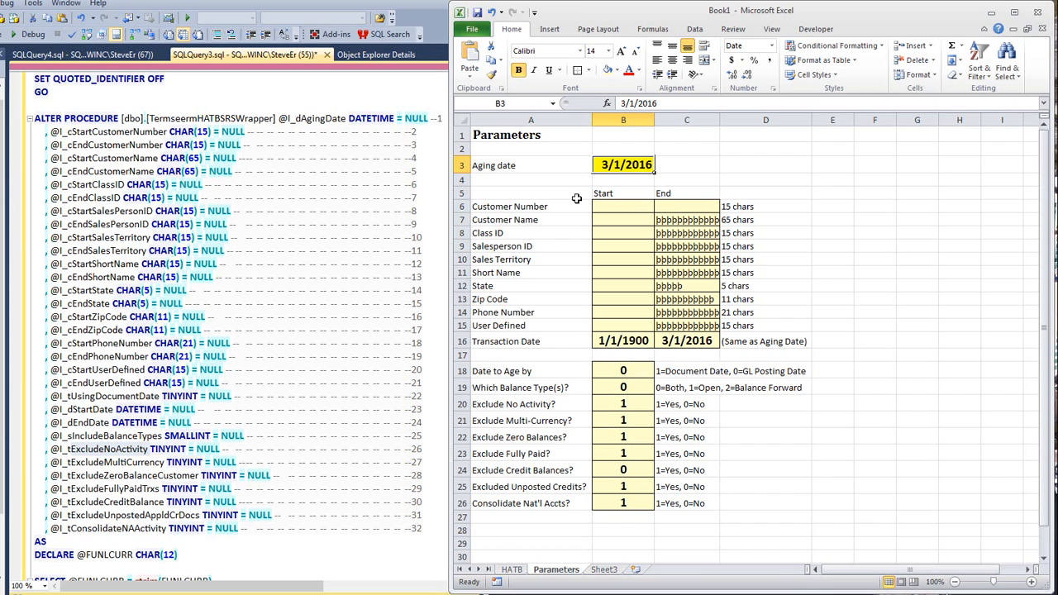
Widen column C on the Parameters sheet to fit the 15-character end values.
click(691, 220)
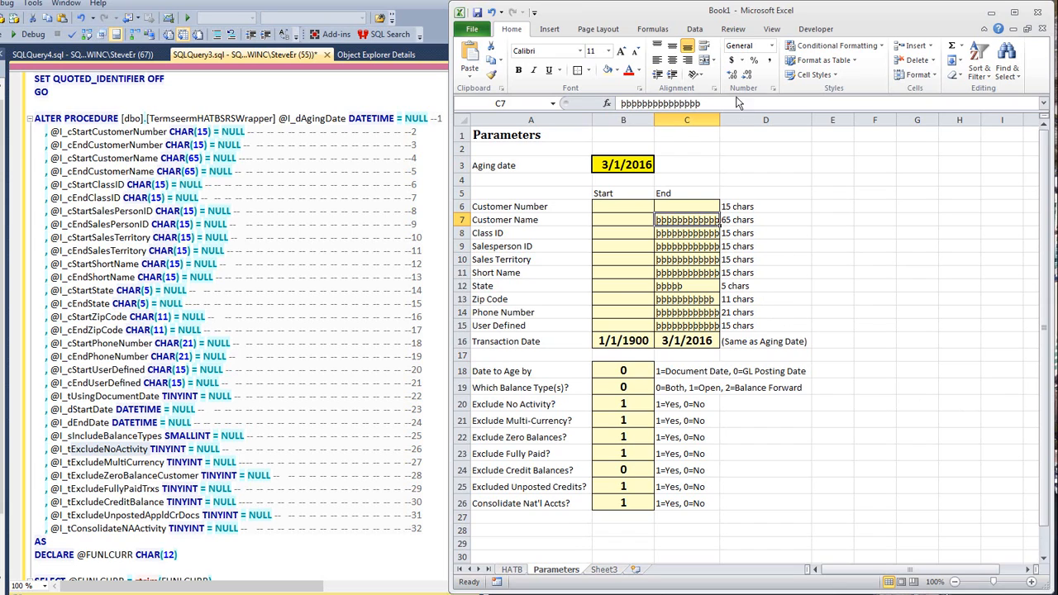
drag(722, 119, 749, 119)
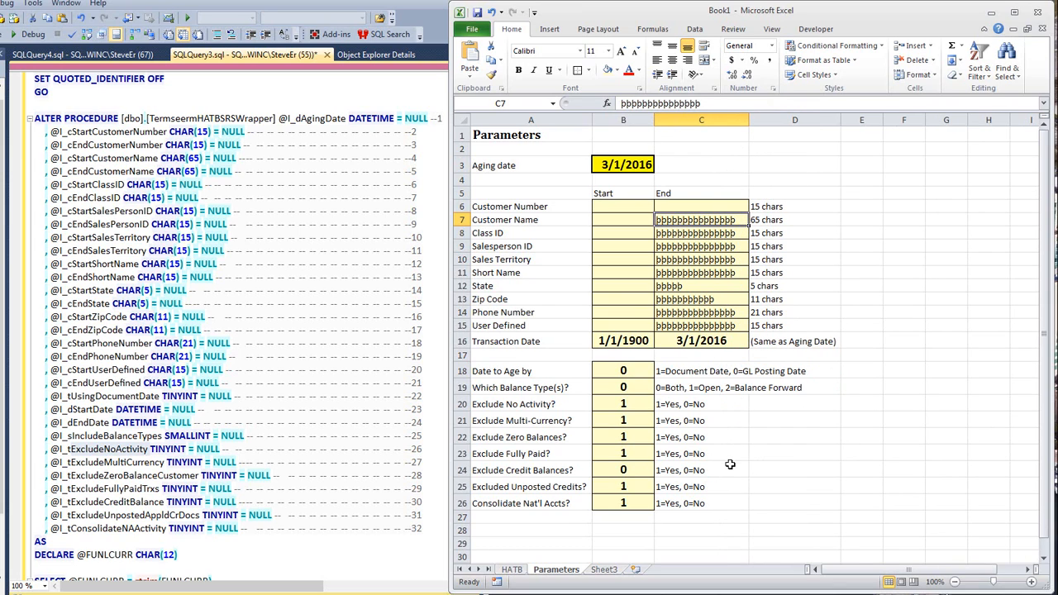
click(186, 91)
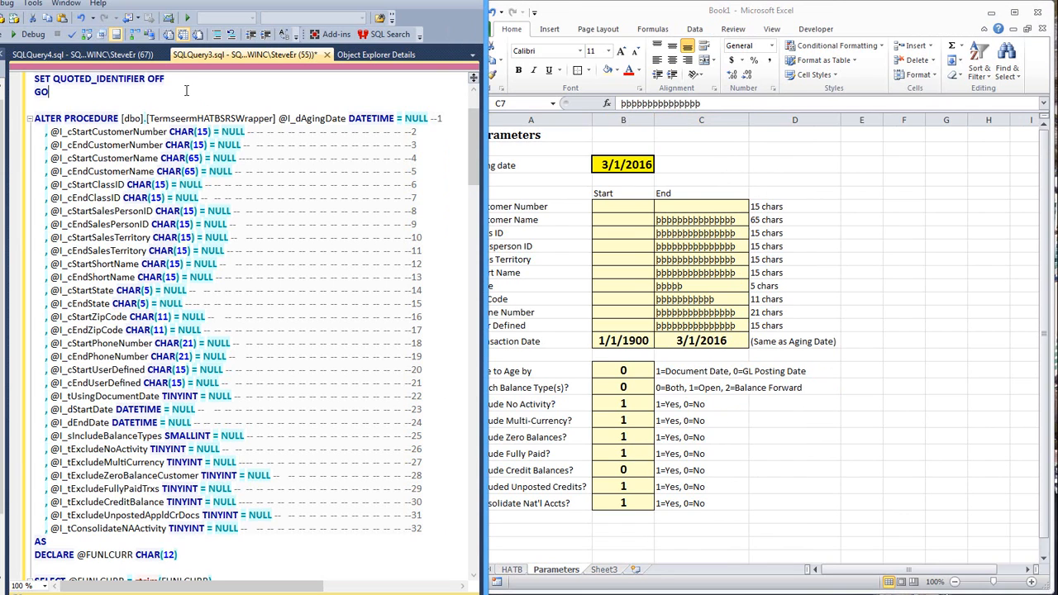
drag(474, 162, 475, 232)
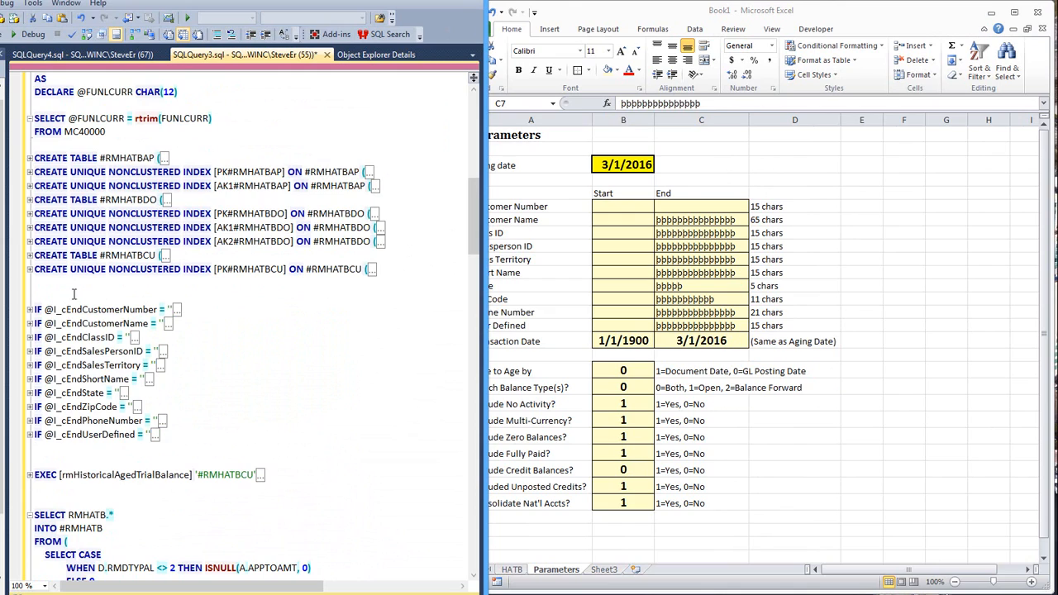
click(30, 310)
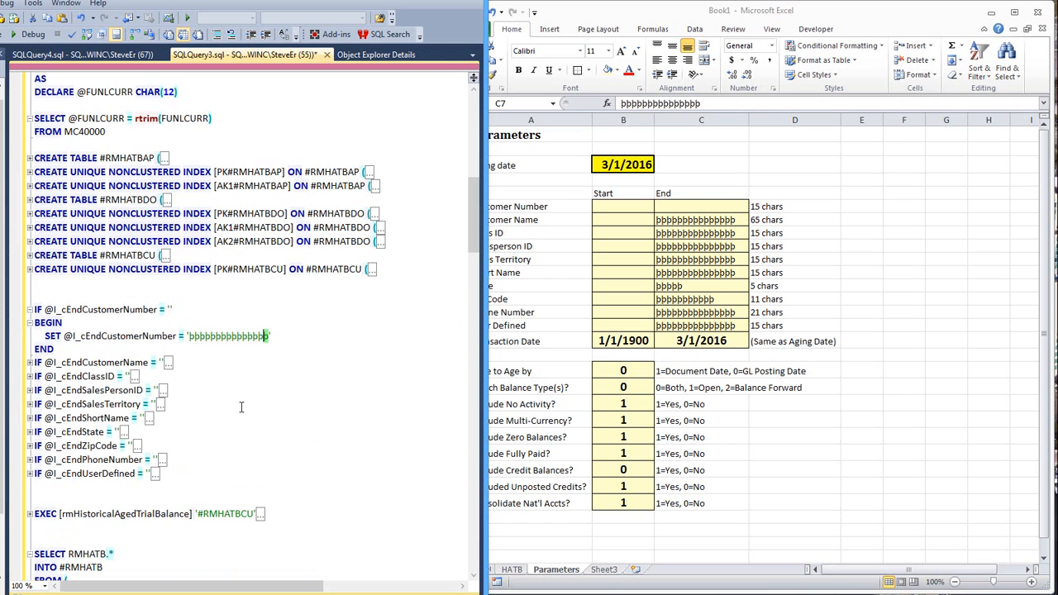
click(299, 338)
click(715, 11)
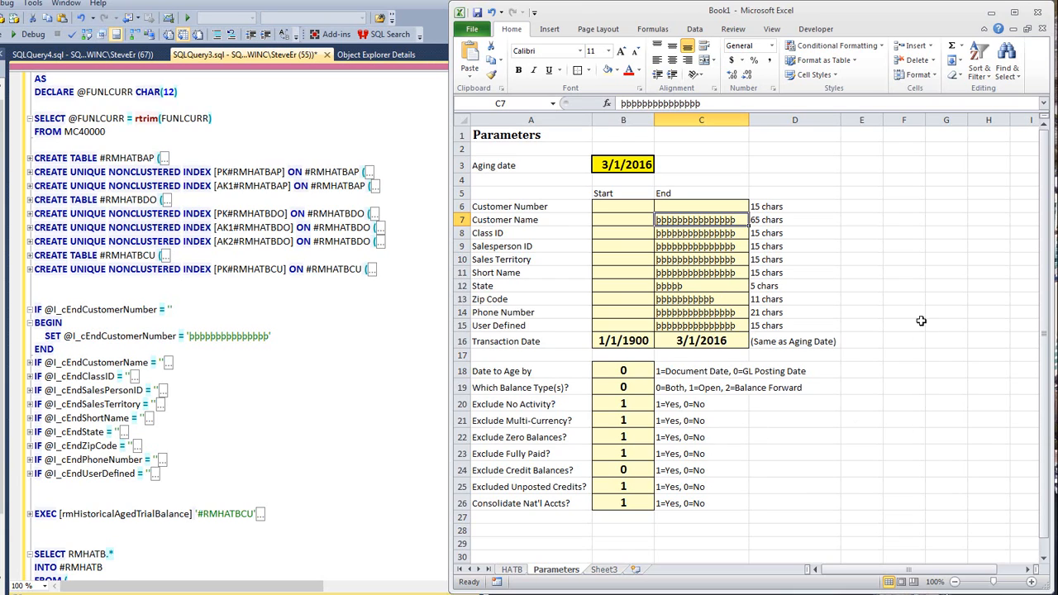
Group rows 7 to 15, Customer Name through User Defined, and collapse the group.
click(918, 223)
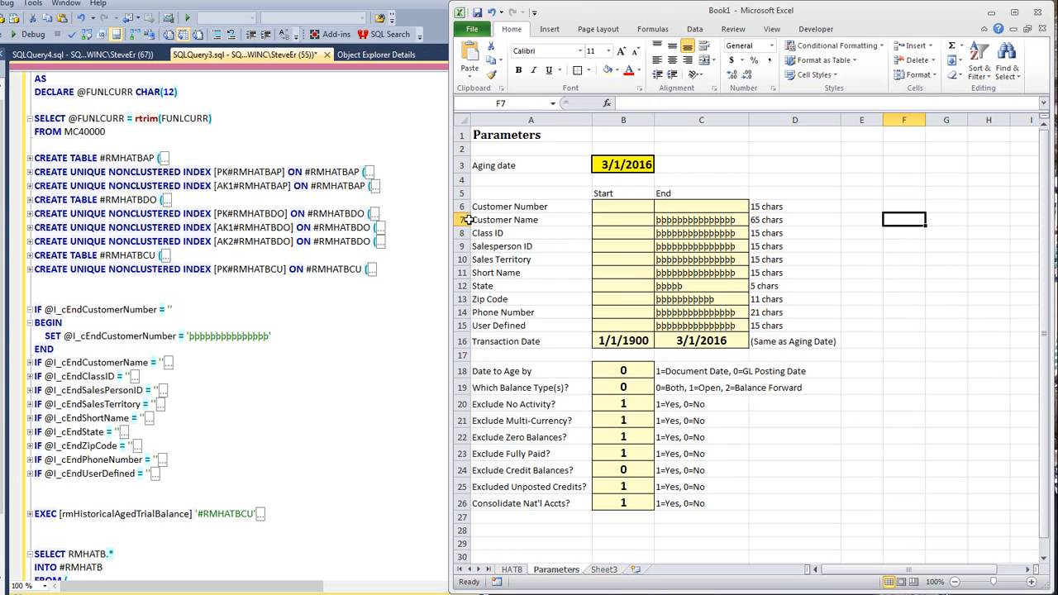
drag(459, 219, 483, 316)
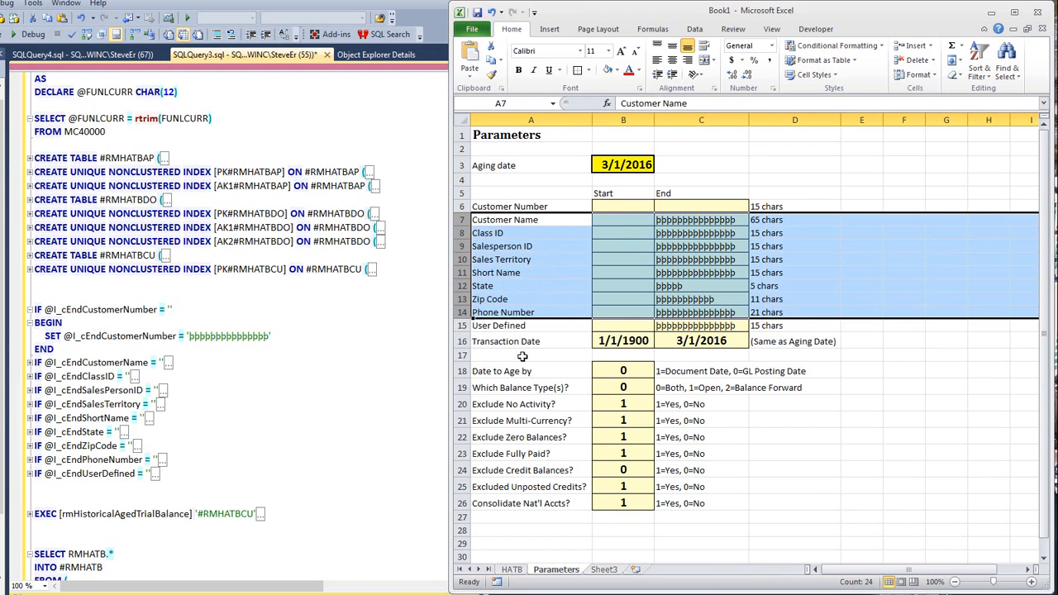
click(460, 326)
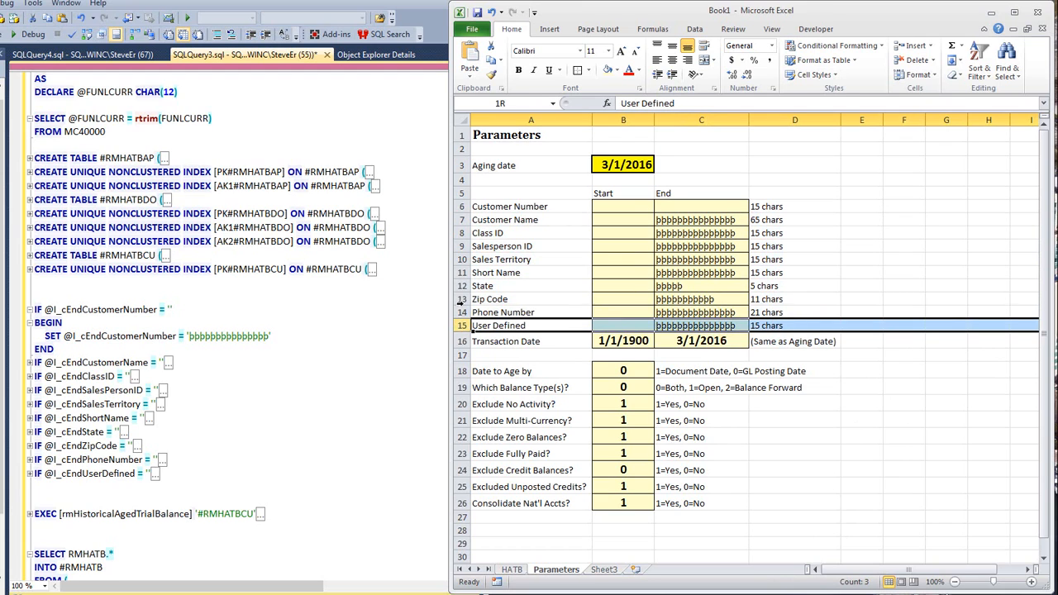
drag(461, 303, 460, 220)
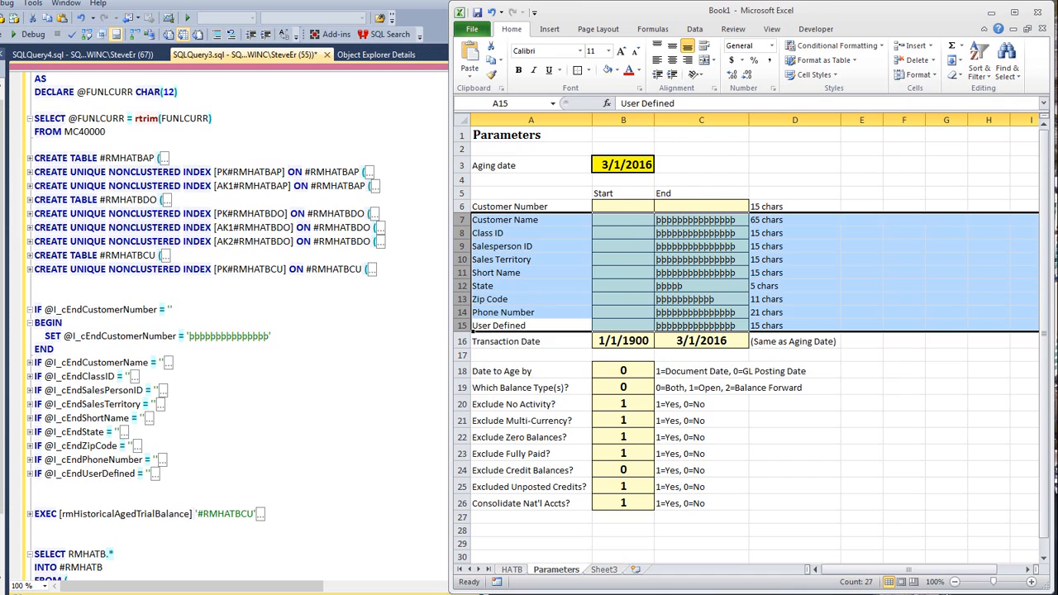
key(alt+Tab)
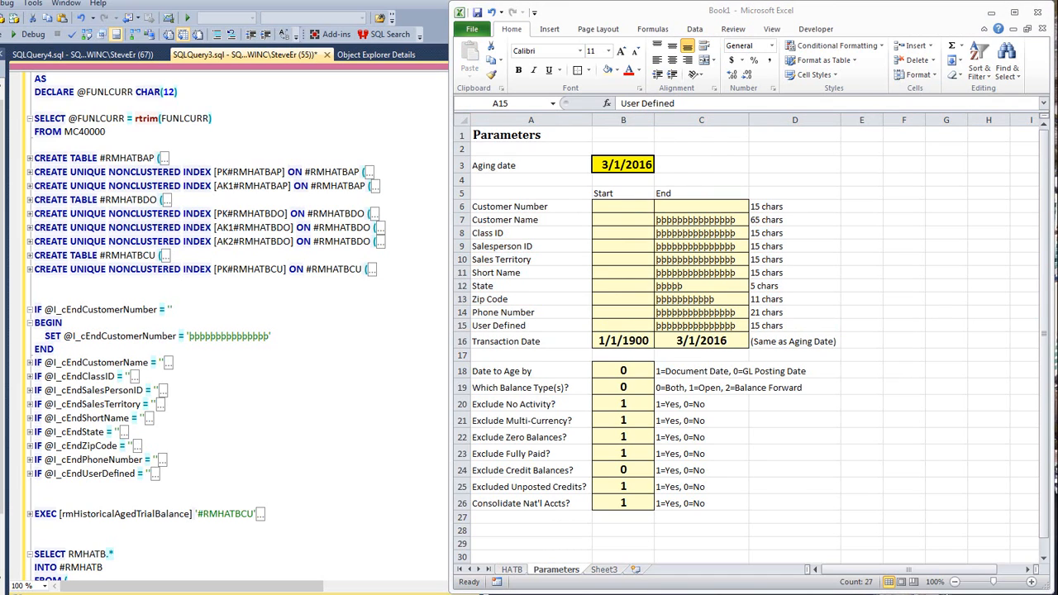
click(676, 12)
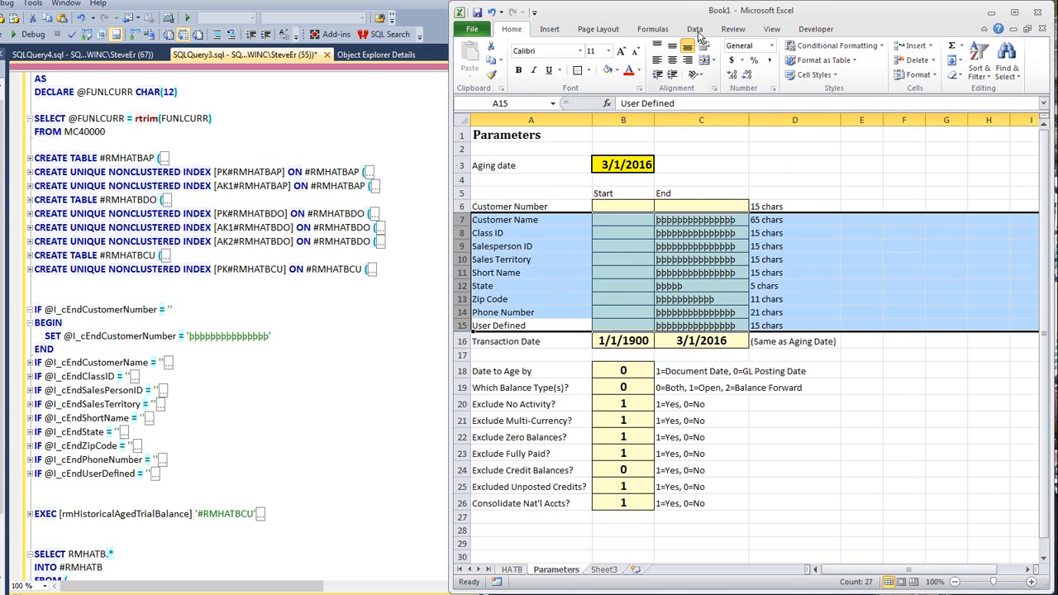
click(651, 31)
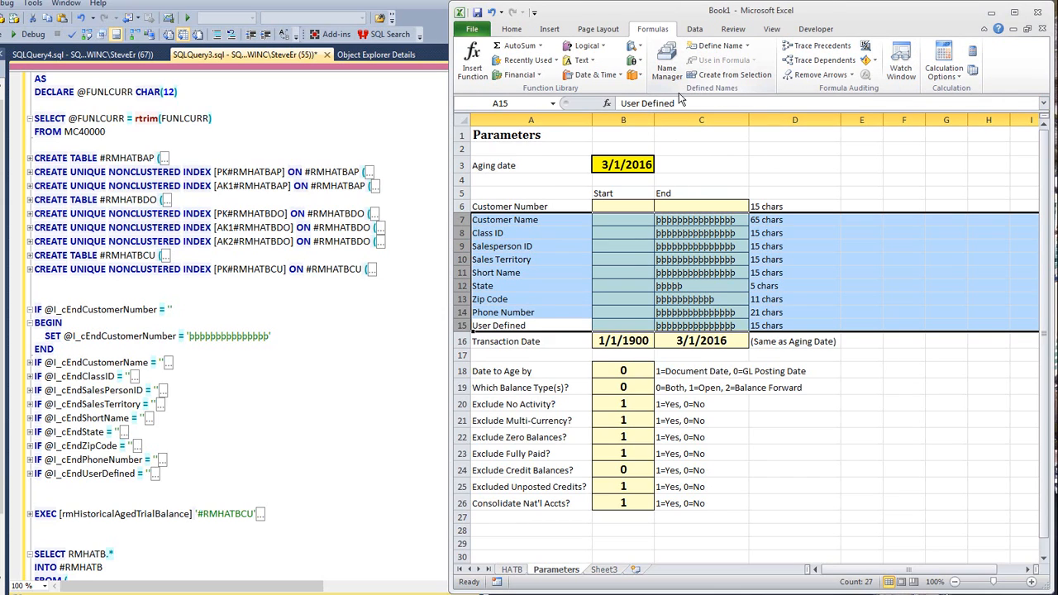
click(695, 31)
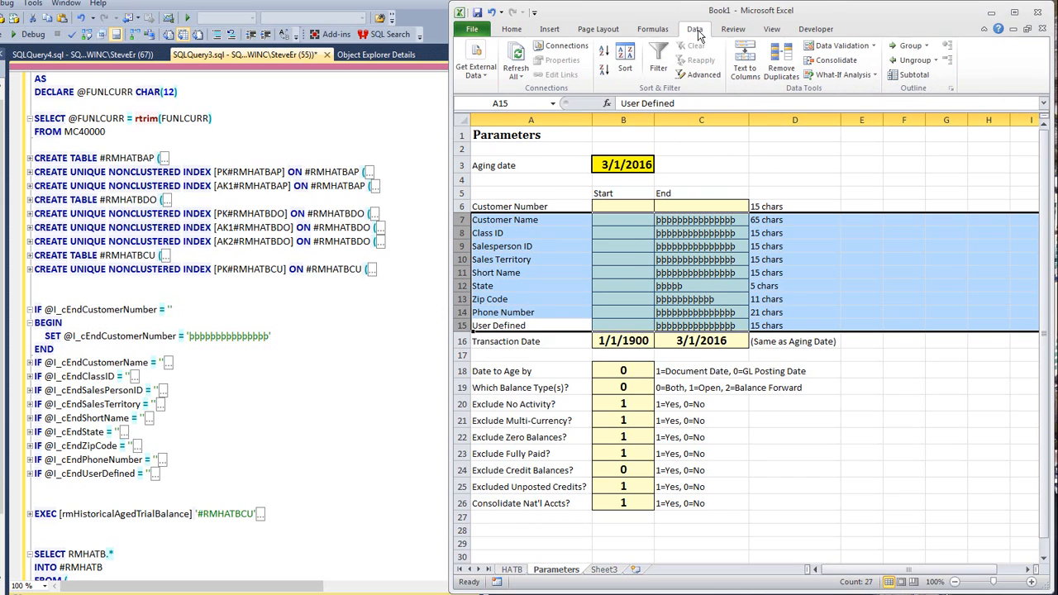
click(909, 46)
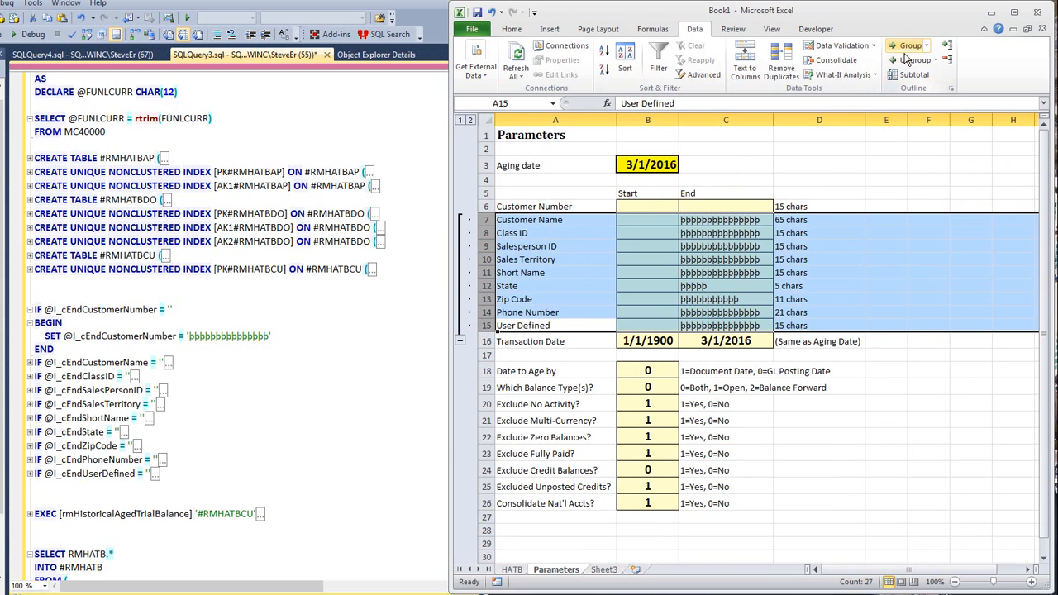
click(460, 341)
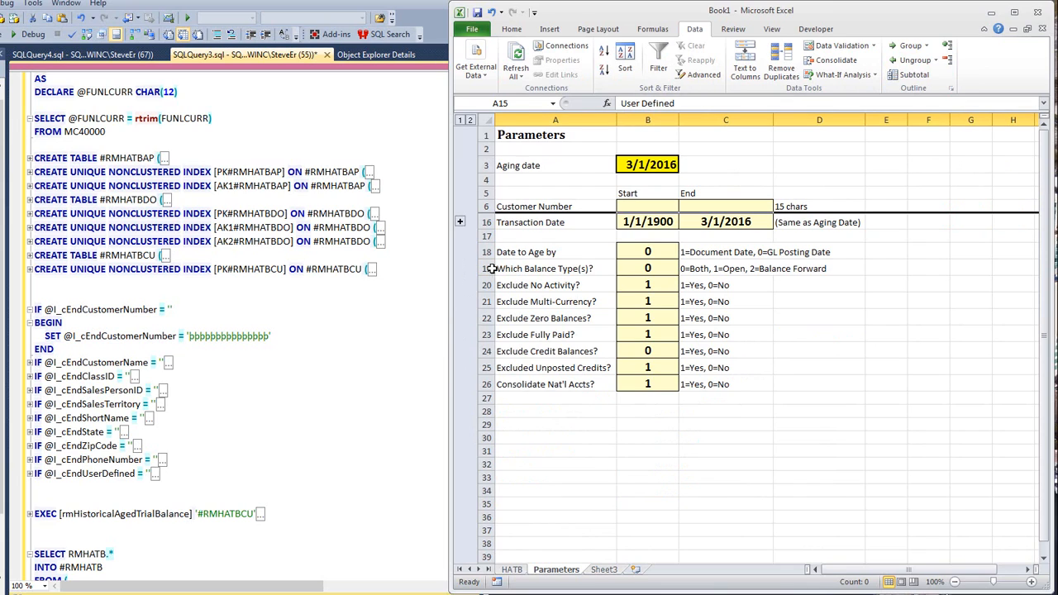
Group rows 19 to 26, Which Balance Type(s)? through Consolidate Nat'l Accts?, and collapse the group.
drag(488, 269, 486, 399)
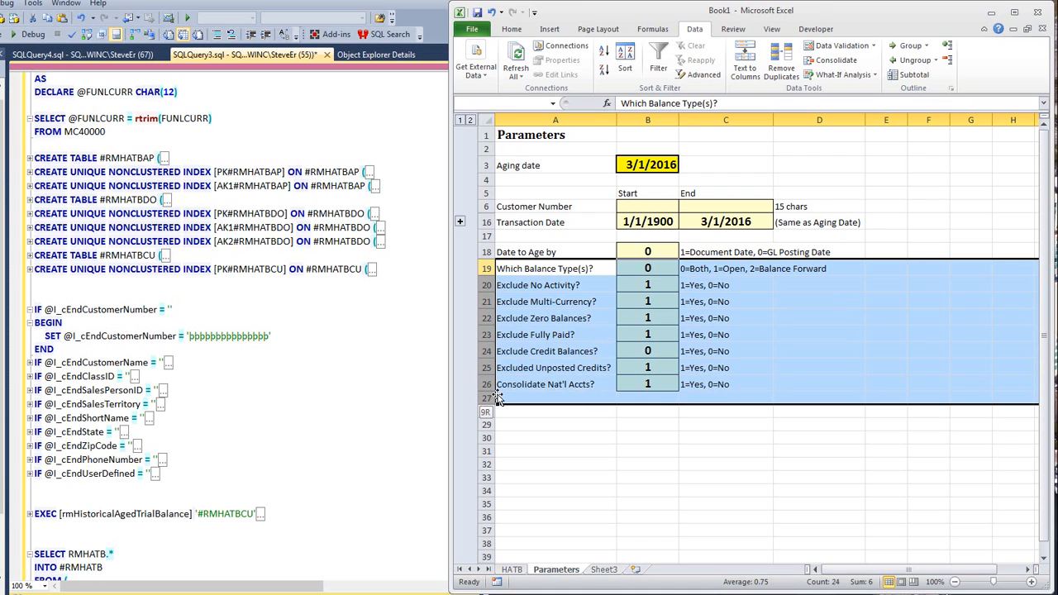
click(487, 268)
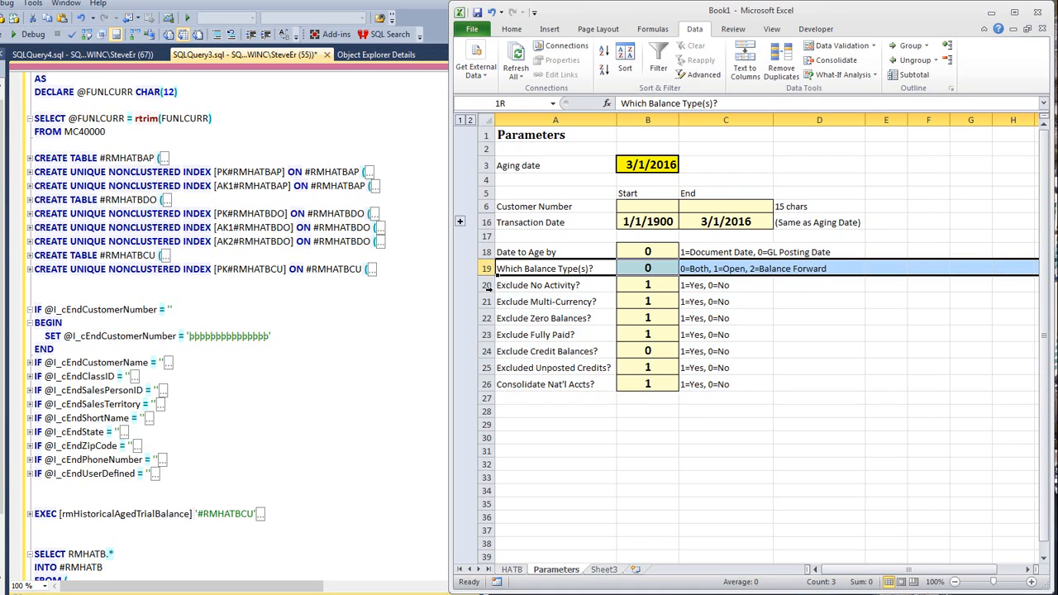
drag(487, 285, 487, 384)
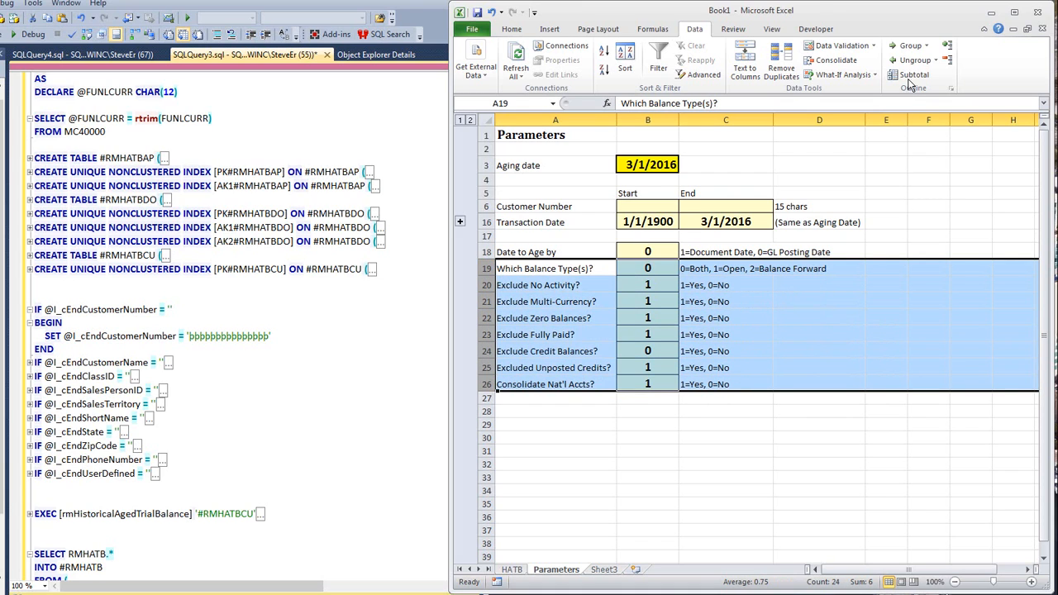
click(910, 45)
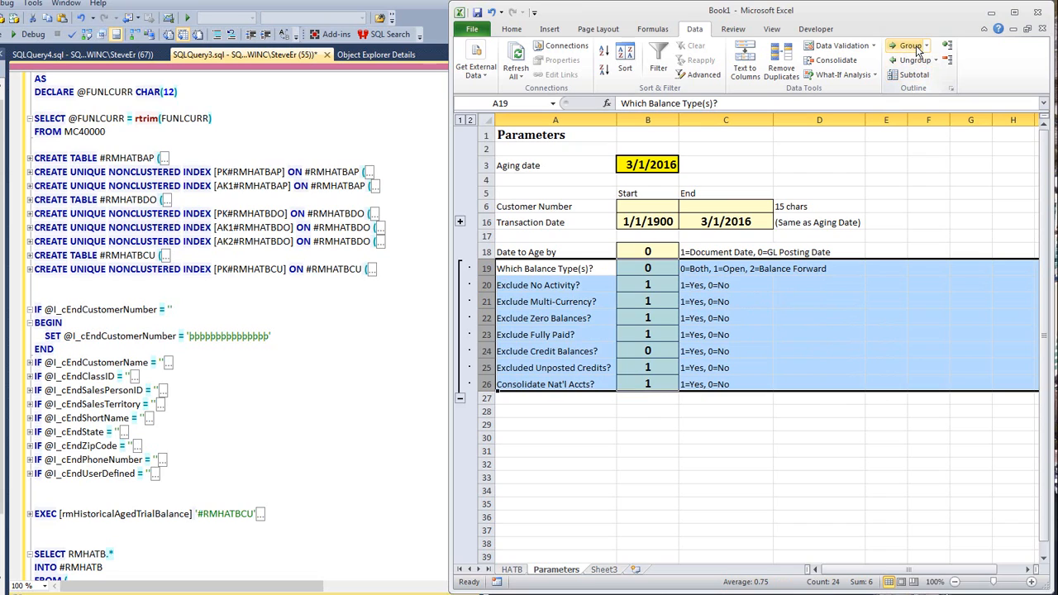
click(461, 399)
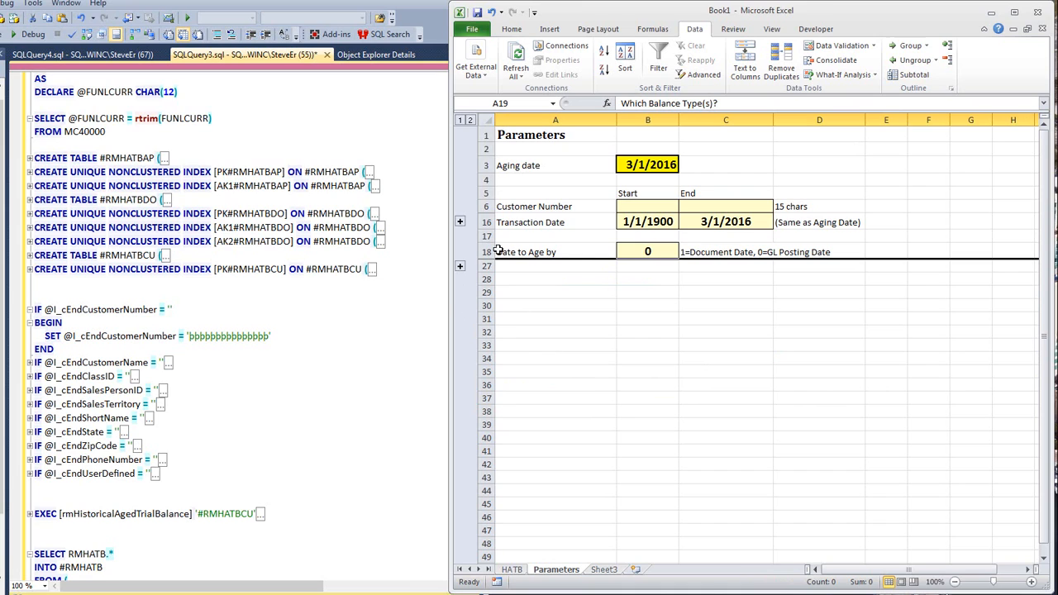
Expand both row groups on the Parameters sheet, rows 19 to 26 and rows 7 to 15.
click(461, 267)
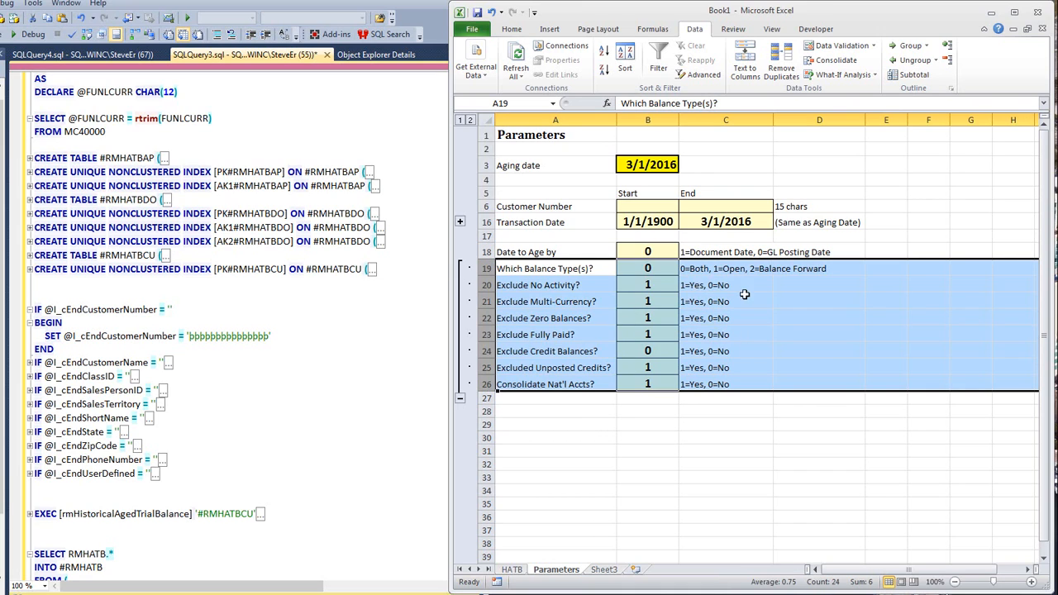
click(648, 270)
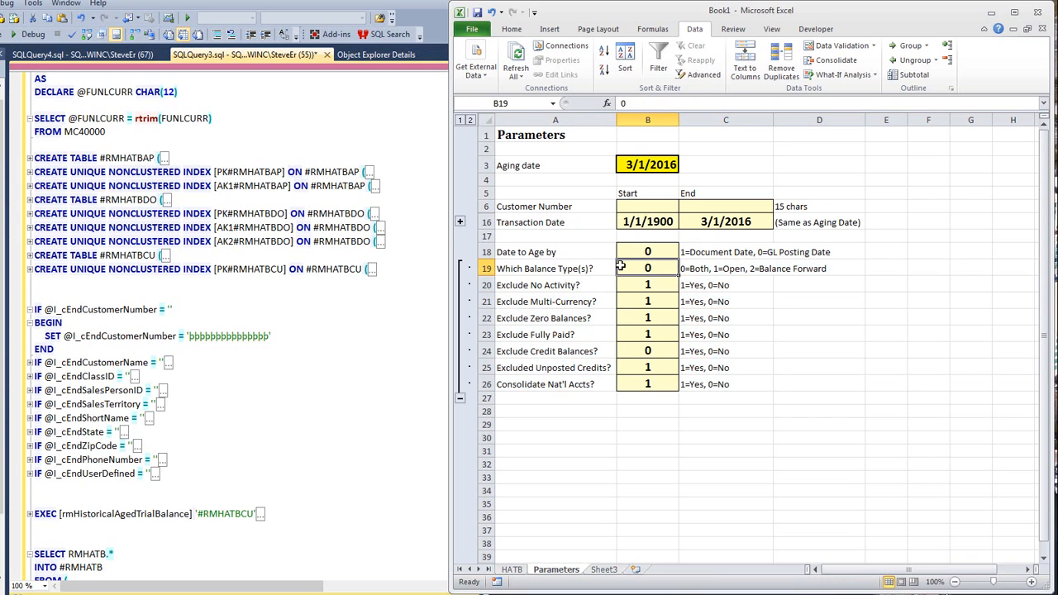
click(462, 223)
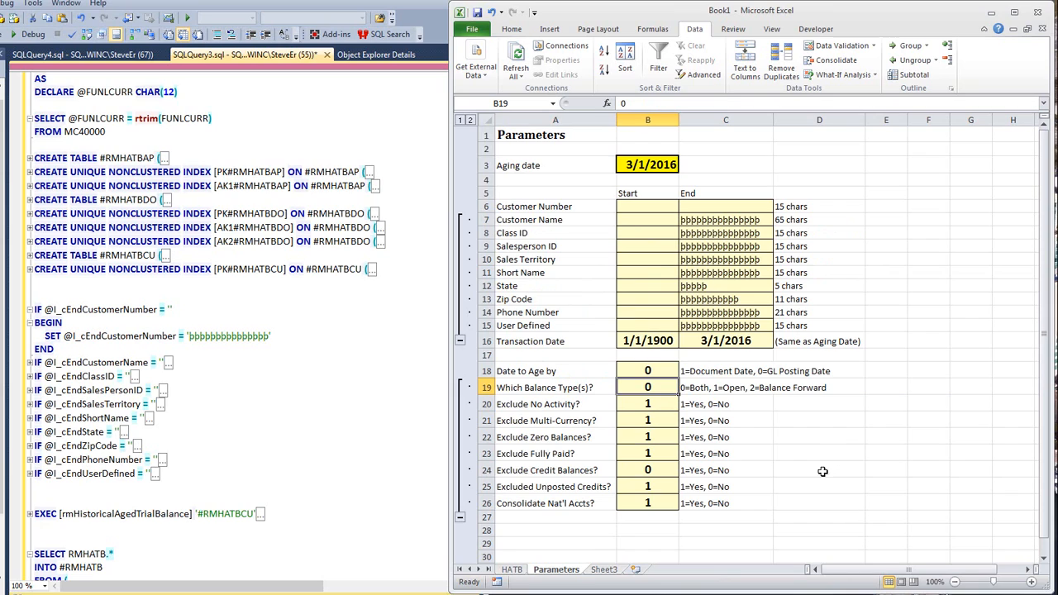